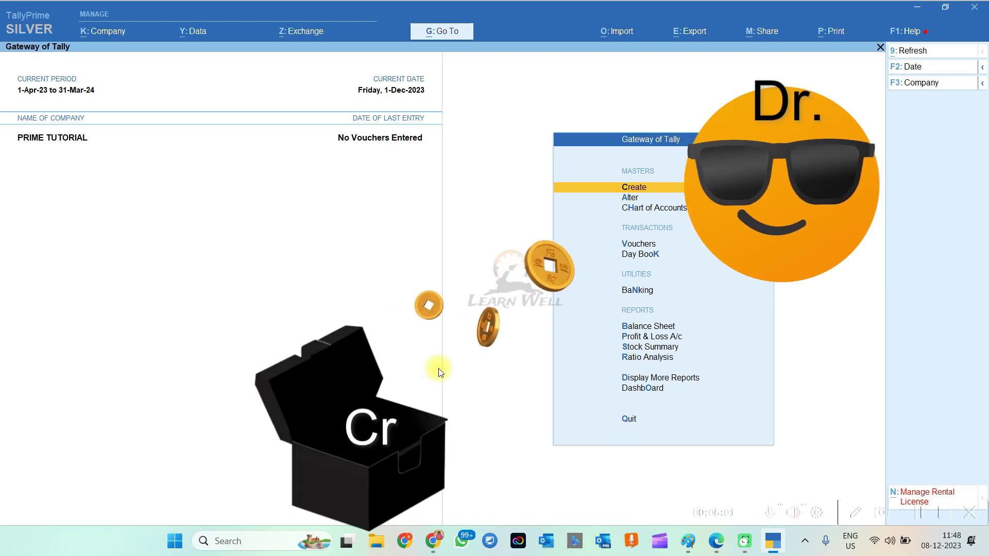
Step: Switch to Paint and draw three blue streams curving from the tank's round top into the cup, plus water lines inside the cup
{"action": "left_click", "coordinate": [689, 549]}
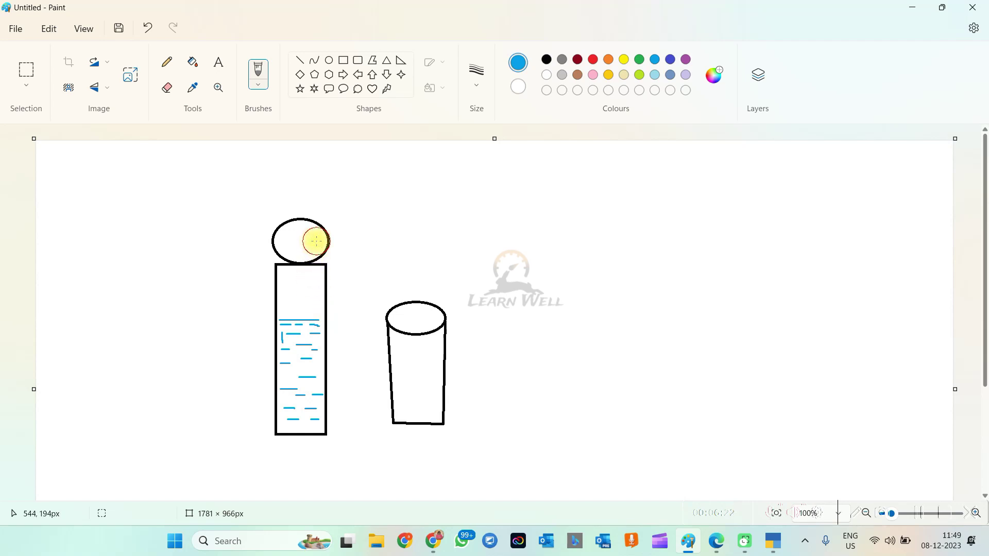
{"action": "left_click_drag", "start_coordinate": [316, 242], "coordinate": [422, 304]}
{"action": "mouse_move", "coordinate": [323, 245]}
{"action": "left_mouse_down"}
{"action": "mouse_move", "coordinate": [394, 281]}
{"action": "mouse_move", "coordinate": [401, 302]}
{"action": "left_mouse_up"}
{"action": "left_click_drag", "start_coordinate": [325, 258], "coordinate": [402, 318]}
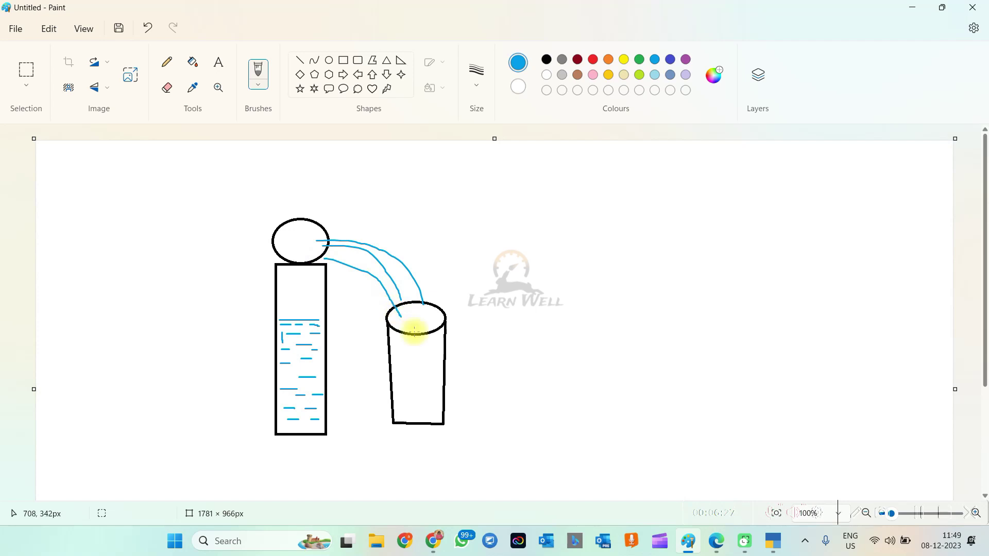
{"action": "mouse_move", "coordinate": [398, 371]}
{"action": "left_mouse_down"}
{"action": "mouse_move", "coordinate": [425, 371]}
{"action": "mouse_move", "coordinate": [431, 385]}
{"action": "mouse_move", "coordinate": [420, 405]}
{"action": "mouse_move", "coordinate": [433, 405]}
{"action": "left_mouse_up"}
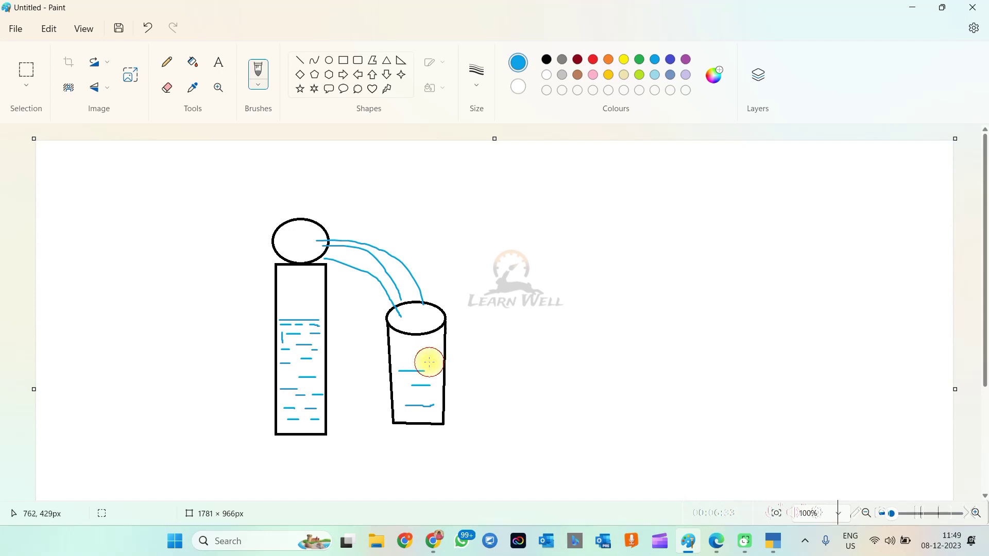
Step: Label the cup's water Dr and the tank's water Cr, with a blue line to Dr and a blue arrow to Cr
{"action": "left_click_drag", "start_coordinate": [428, 362], "coordinate": [524, 339]}
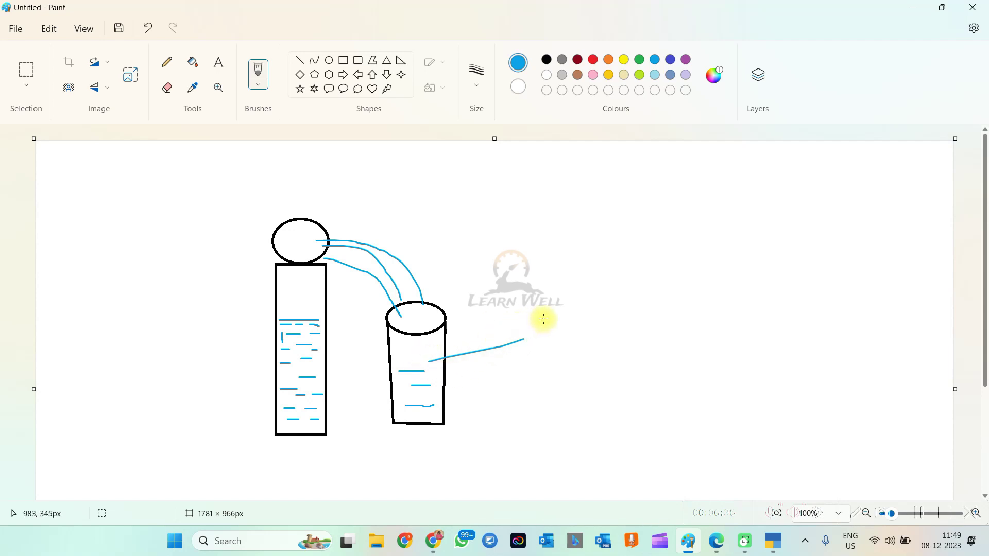
{"action": "mouse_move", "coordinate": [544, 324]}
{"action": "left_mouse_down"}
{"action": "mouse_move", "coordinate": [552, 353]}
{"action": "mouse_move", "coordinate": [554, 325]}
{"action": "mouse_move", "coordinate": [551, 361]}
{"action": "mouse_move", "coordinate": [607, 331]}
{"action": "left_mouse_up"}
{"action": "left_click", "coordinate": [559, 319]}
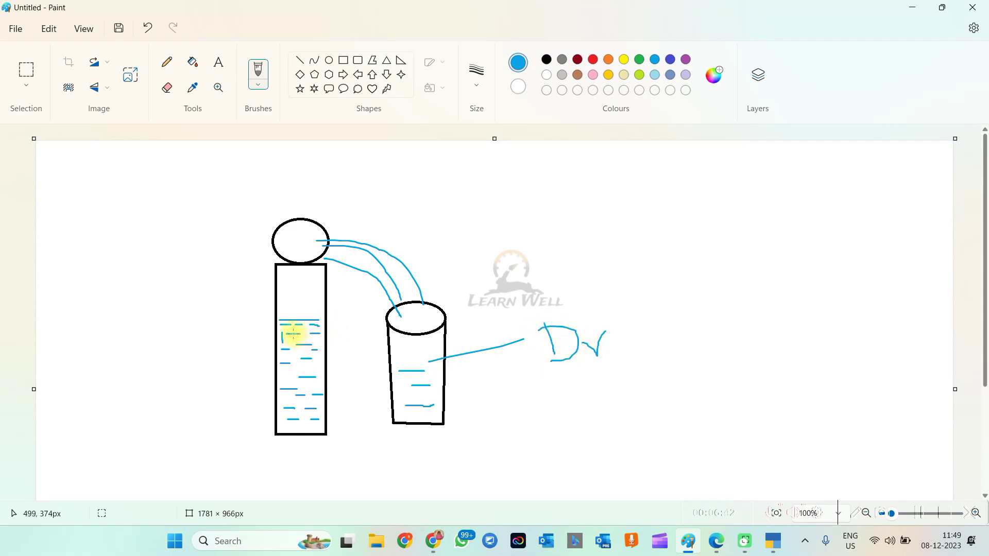
{"action": "mouse_move", "coordinate": [301, 334]}
{"action": "left_mouse_down"}
{"action": "mouse_move", "coordinate": [146, 331]}
{"action": "mouse_move", "coordinate": [169, 318]}
{"action": "mouse_move", "coordinate": [168, 345]}
{"action": "left_mouse_up"}
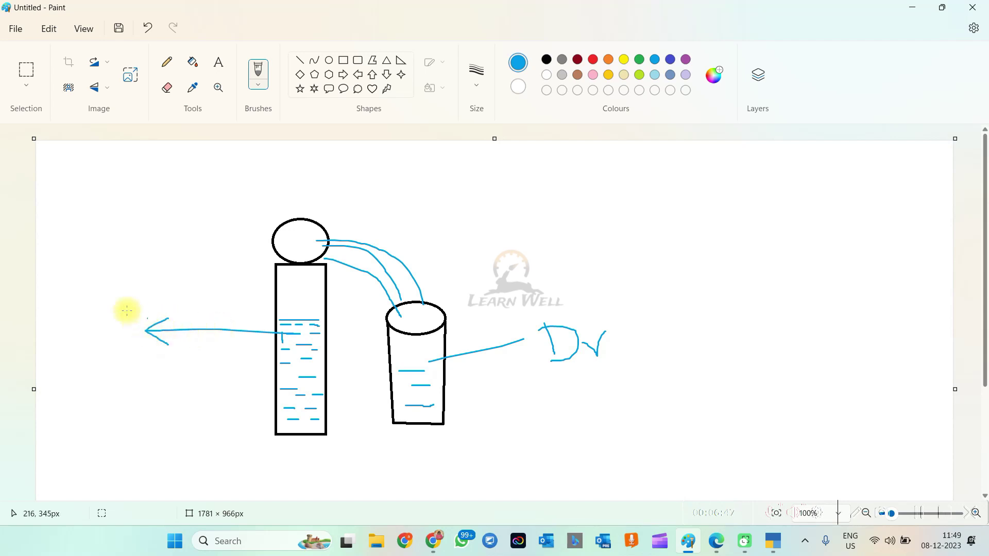
{"action": "mouse_move", "coordinate": [95, 313]}
{"action": "left_mouse_down"}
{"action": "mouse_move", "coordinate": [80, 325]}
{"action": "mouse_move", "coordinate": [108, 336]}
{"action": "mouse_move", "coordinate": [129, 317]}
{"action": "left_mouse_up"}
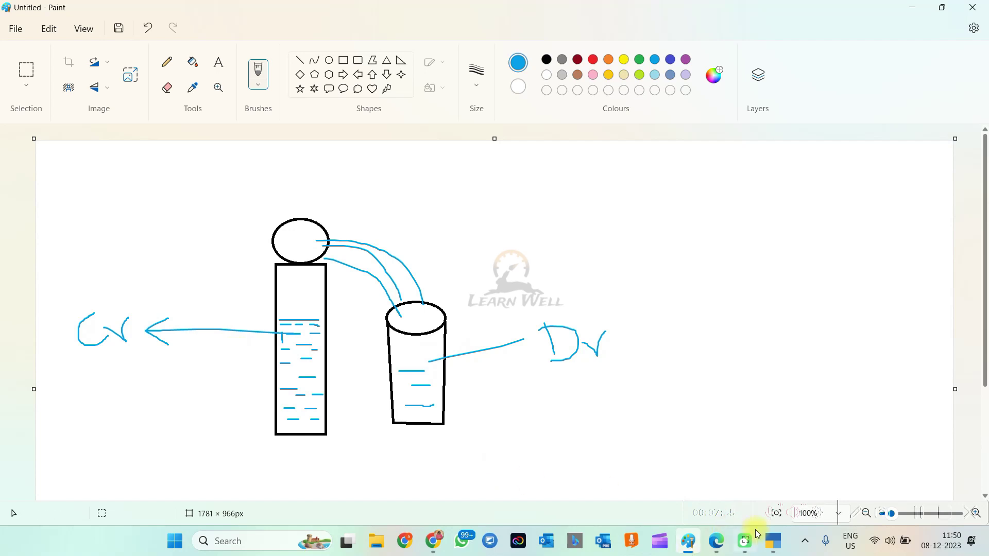
Step: Switch to TallyPrime and look through the company management, additional report, sharing and printing options
{"action": "left_click", "coordinate": [770, 546]}
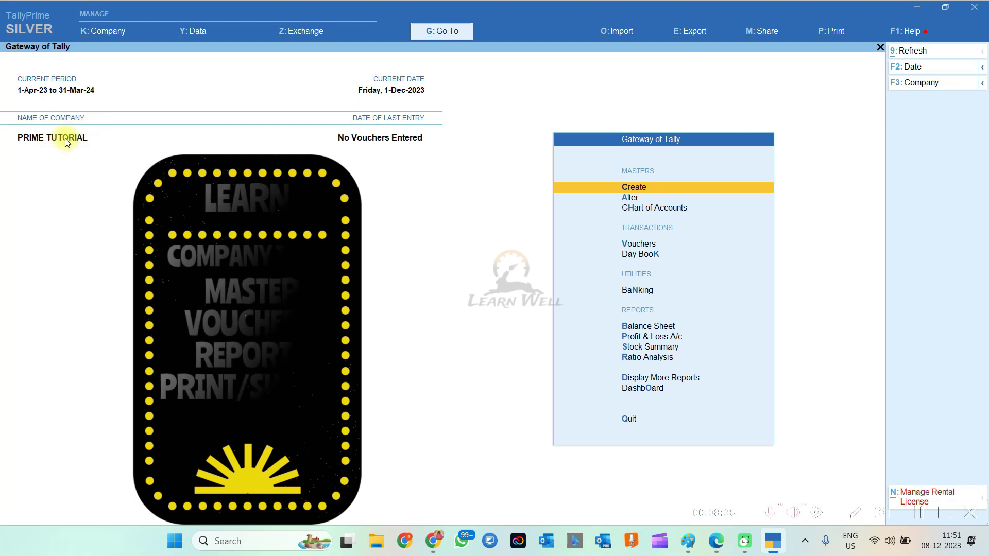
{"action": "left_click", "coordinate": [98, 30]}
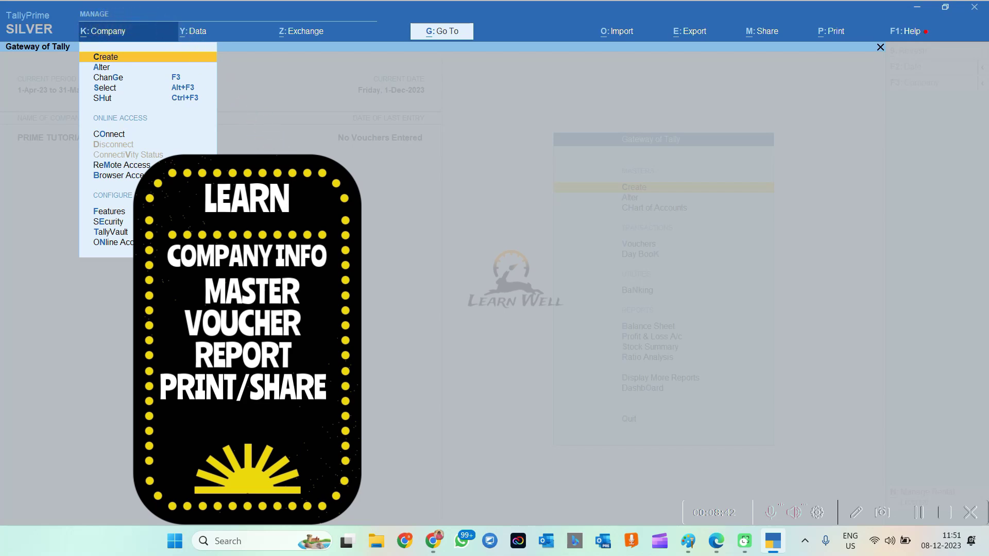
{"action": "key", "text": "Escape"}
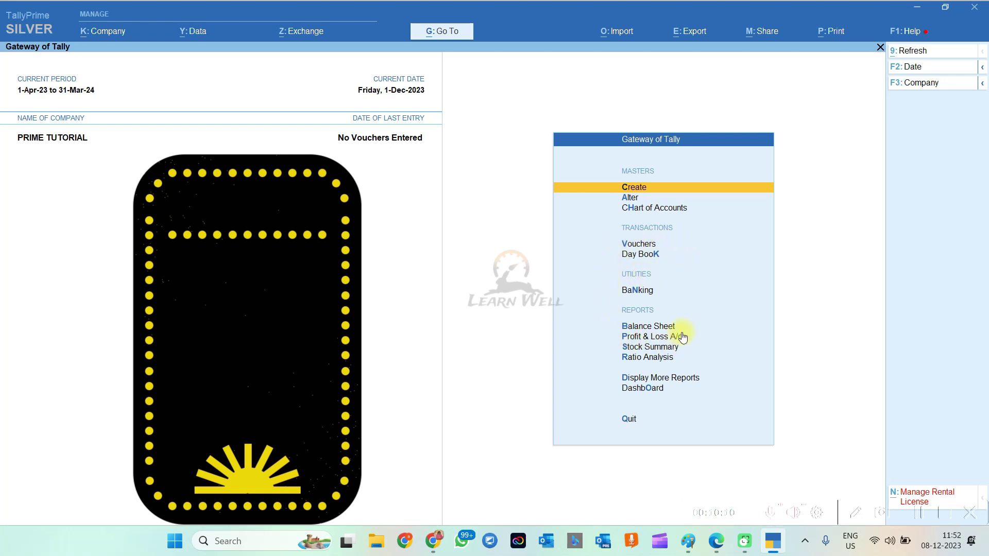
{"action": "left_click", "coordinate": [666, 381]}
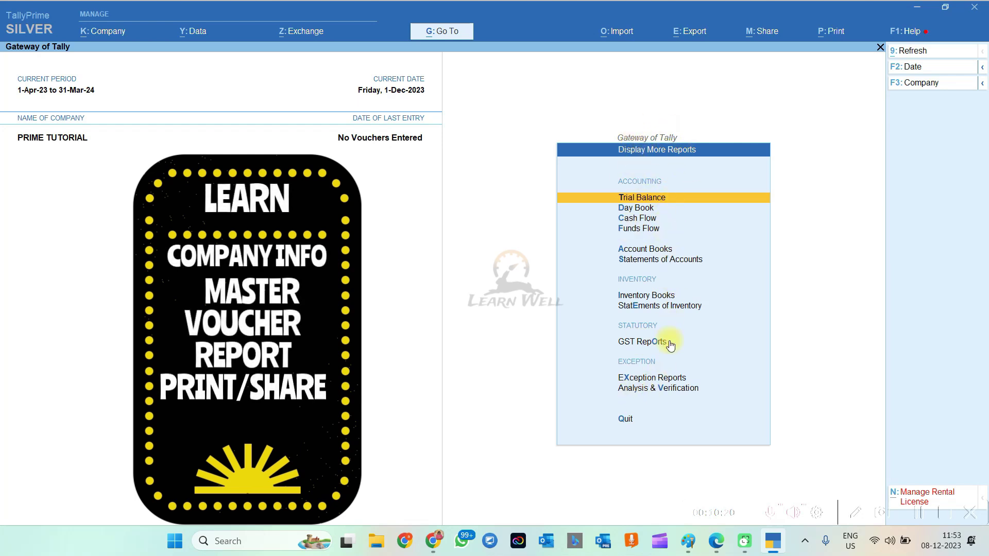
{"action": "key", "text": "Escape"}
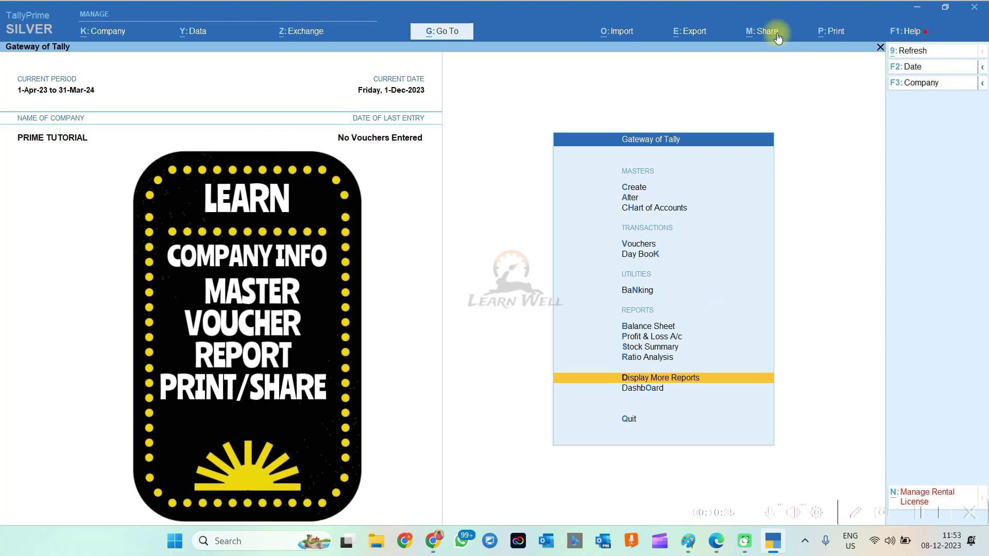
{"action": "left_click", "coordinate": [759, 31]}
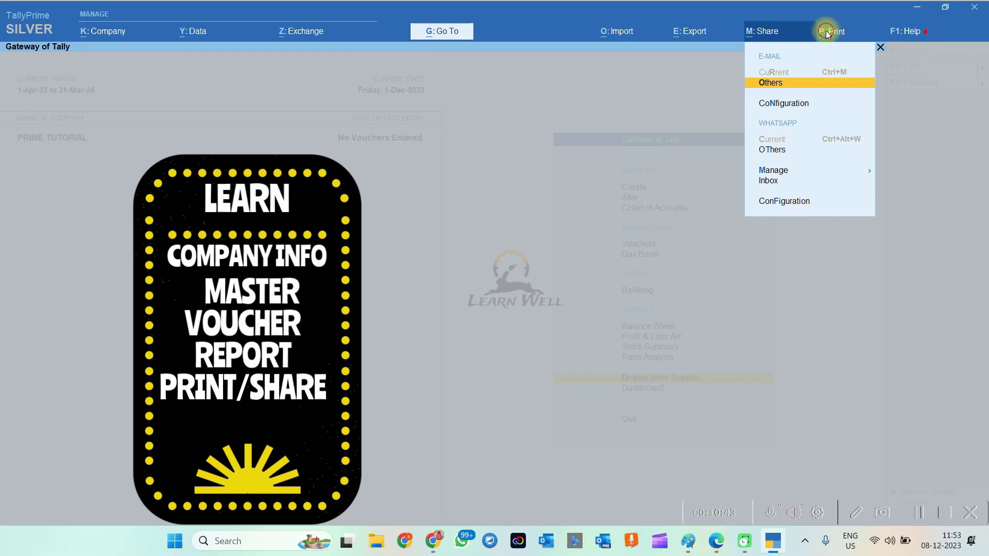
{"action": "left_click", "coordinate": [844, 33]}
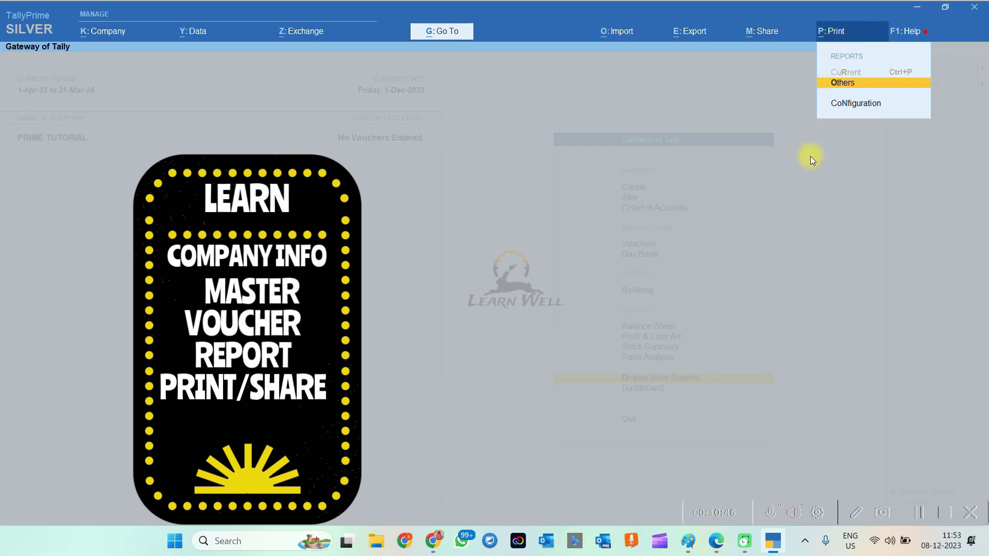
{"action": "left_click", "coordinate": [483, 259]}
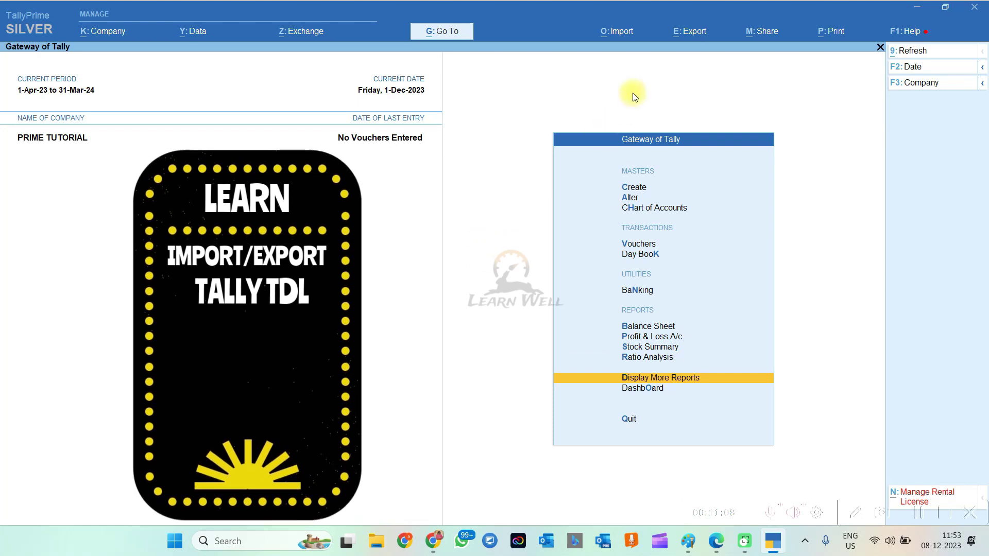
Step: Look through the data import options and the list of additional accounting, inventory and GST reports
{"action": "left_click", "coordinate": [617, 32]}
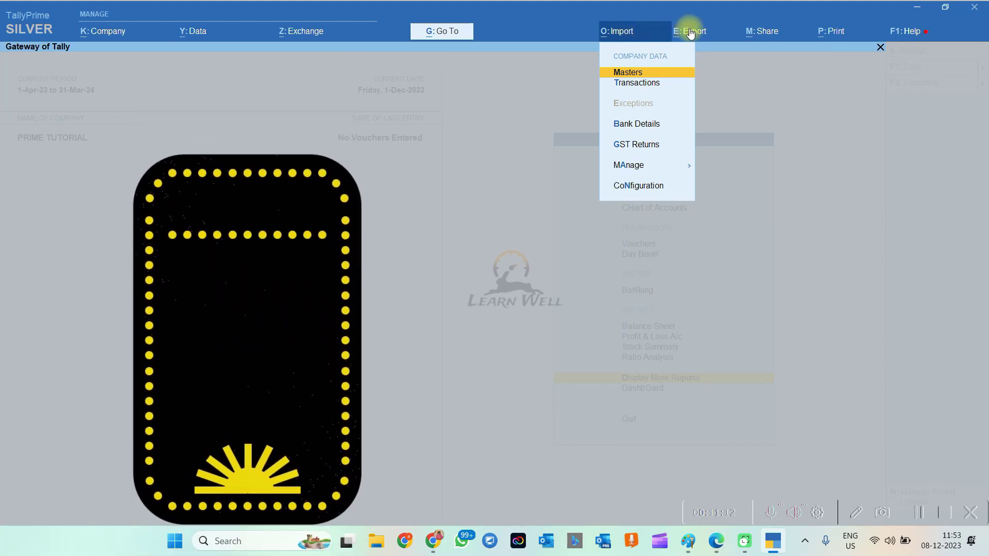
{"action": "left_click", "coordinate": [694, 36]}
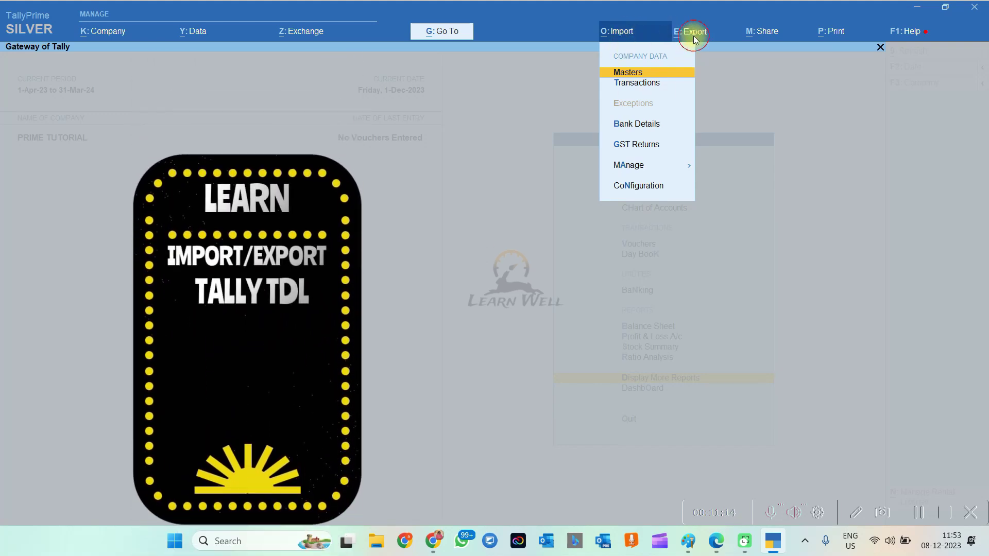
{"action": "left_click", "coordinate": [625, 37]}
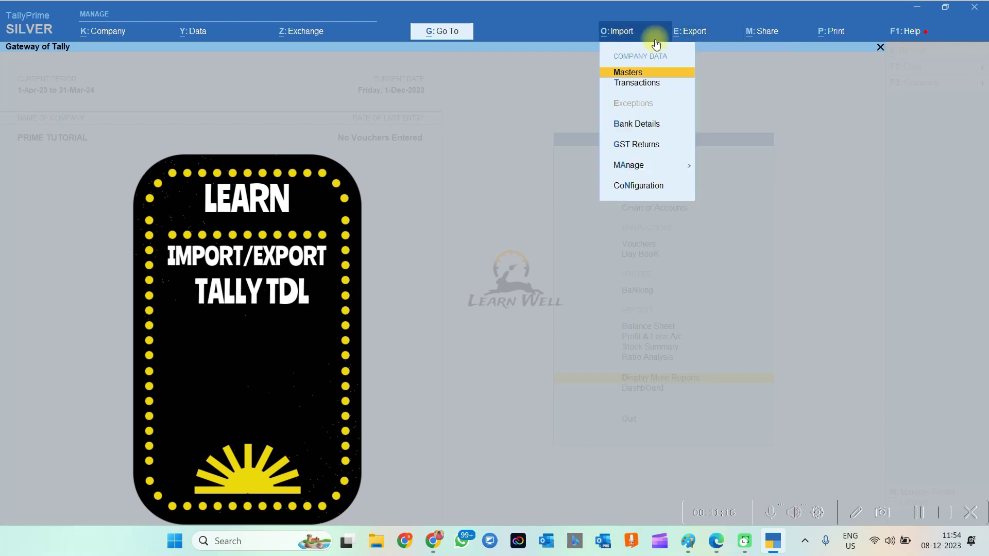
{"action": "left_click", "coordinate": [750, 134]}
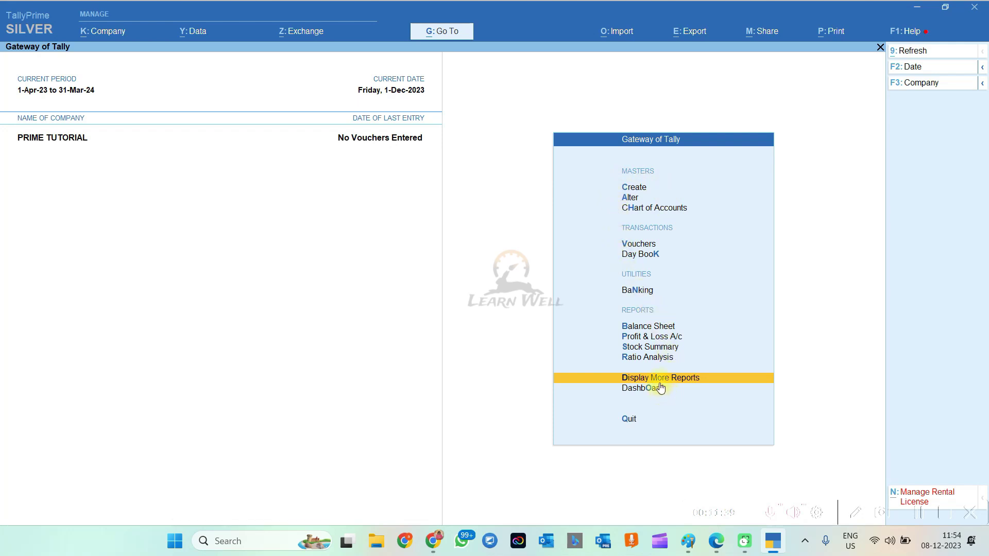
{"action": "left_click", "coordinate": [657, 379]}
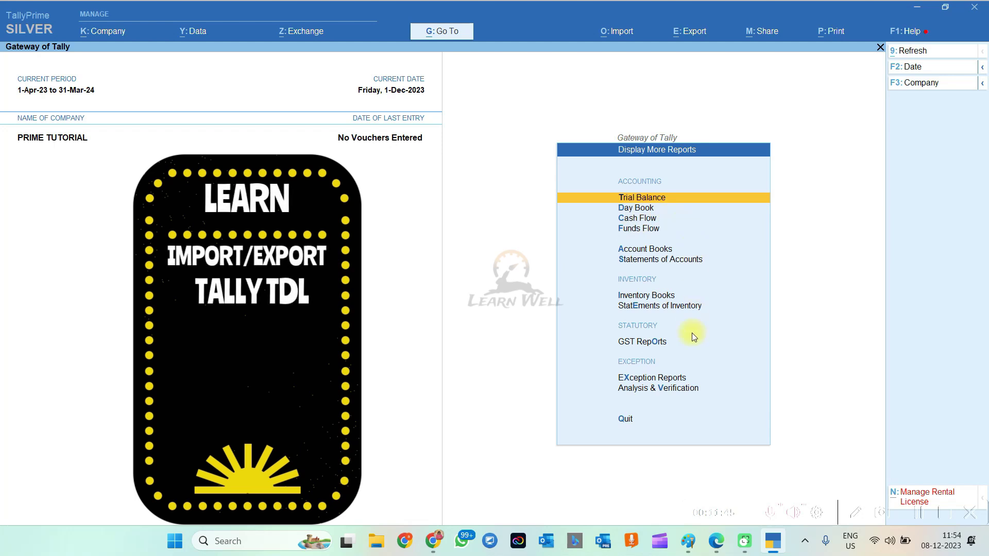
{"action": "key", "text": "Escape"}
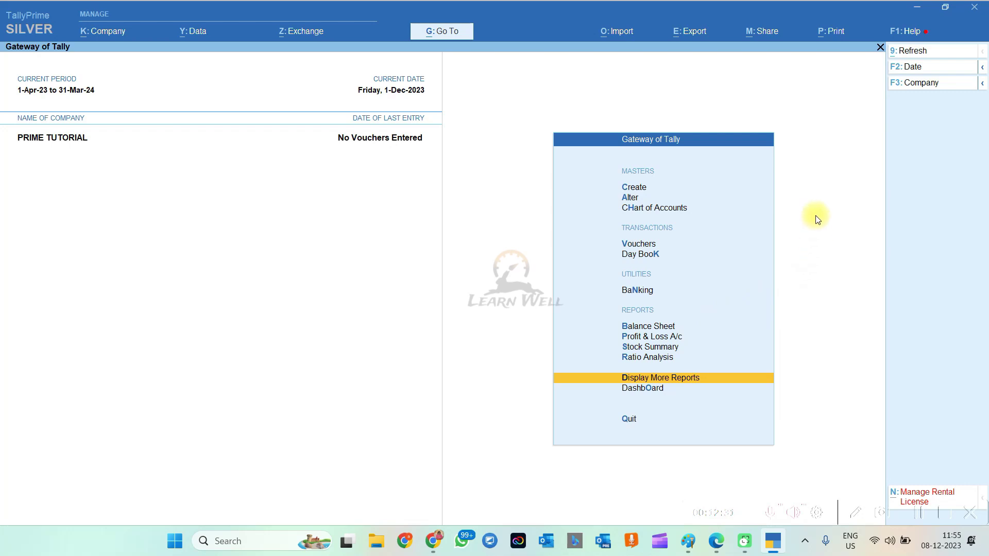
Step: Examine the product's About information, including the serial number entry under License Information, and return to the Gateway of Tally
{"action": "left_click", "coordinate": [915, 39]}
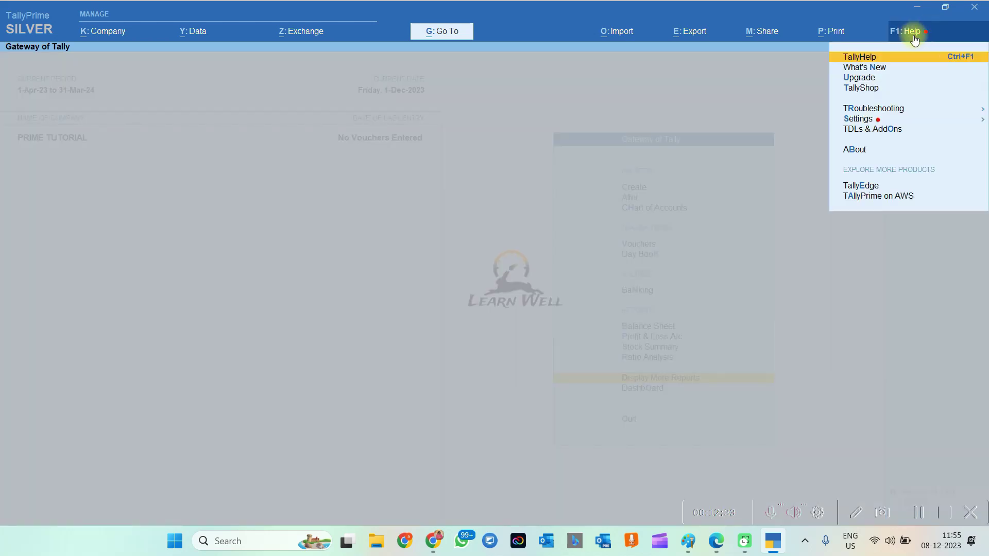
{"action": "left_click", "coordinate": [860, 151]}
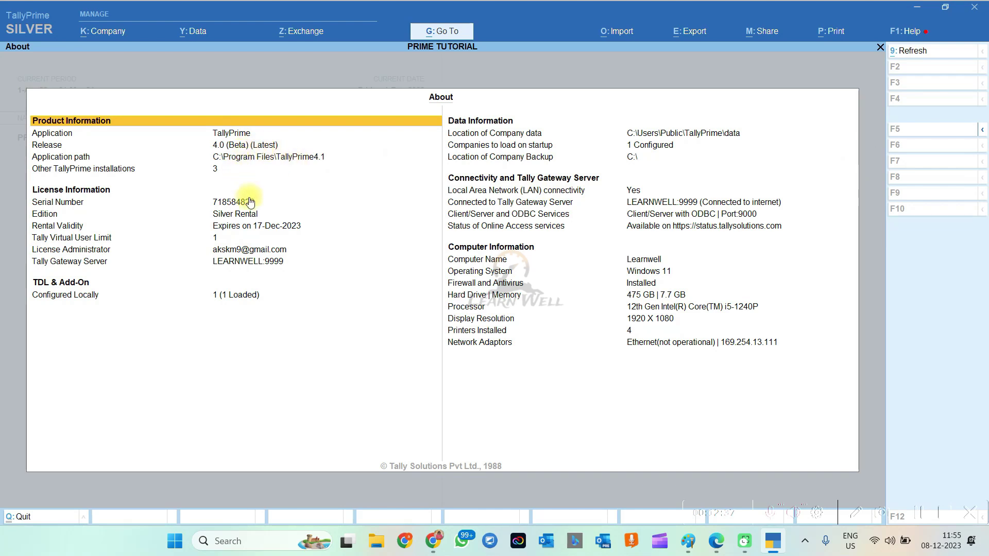
{"action": "left_click", "coordinate": [133, 201]}
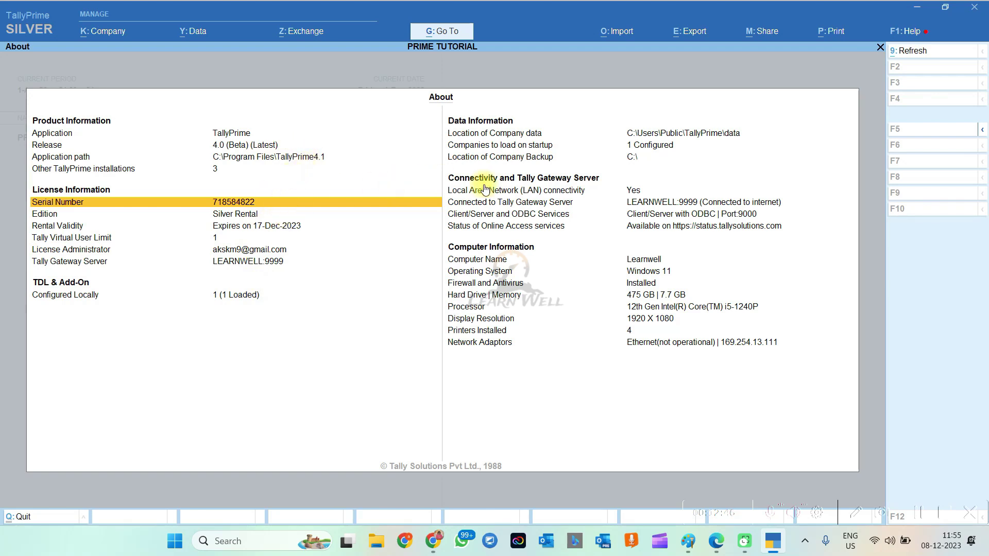
{"action": "key", "text": "Escape"}
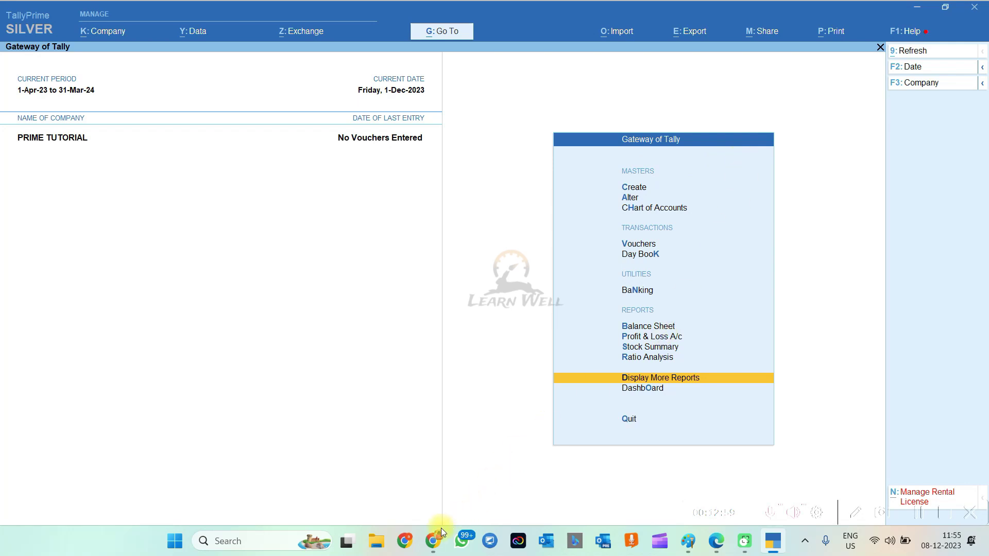
Step: Switch to Chrome and open the website tallysolutions.com
{"action": "left_click", "coordinate": [434, 542]}
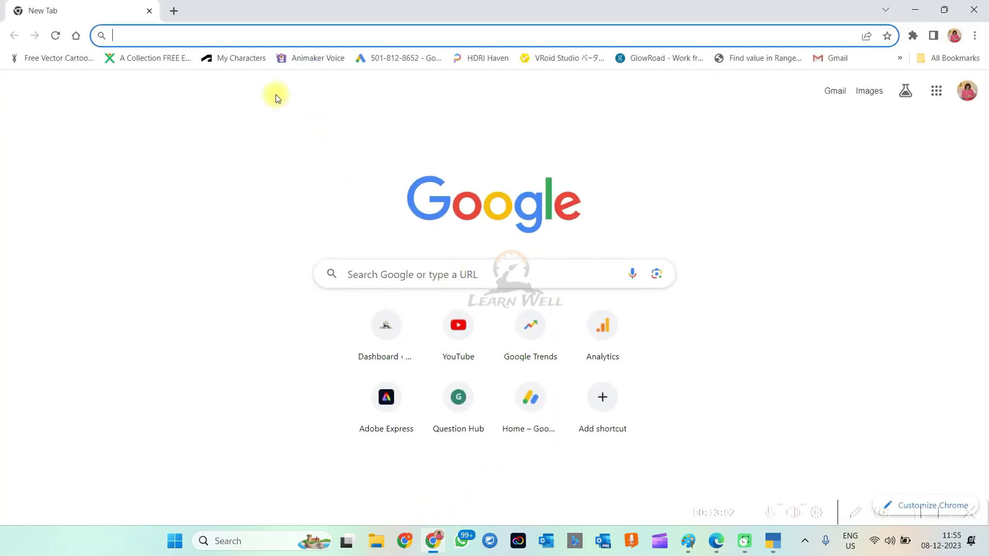
{"action": "left_click", "coordinate": [230, 38]}
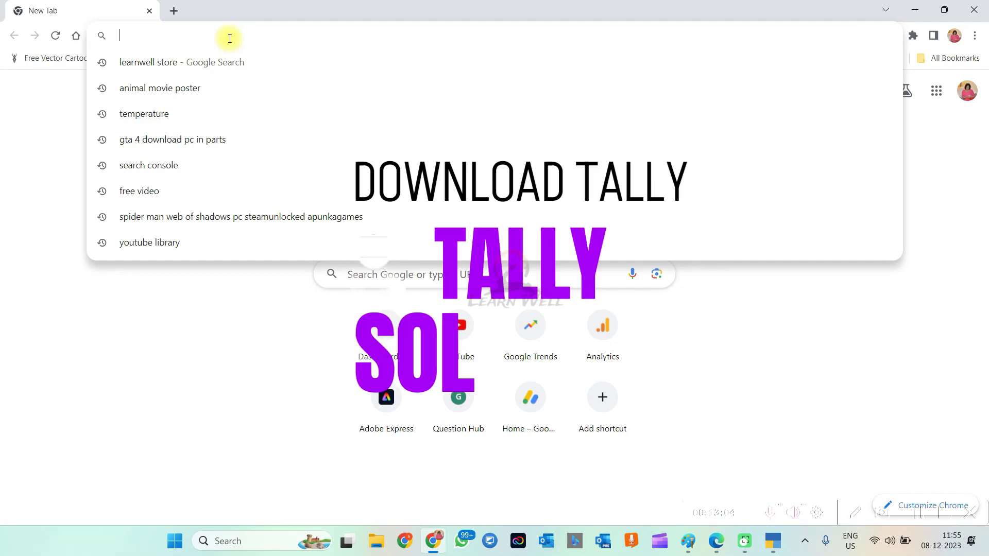
{"action": "type", "text": "tallysolutions.com"}
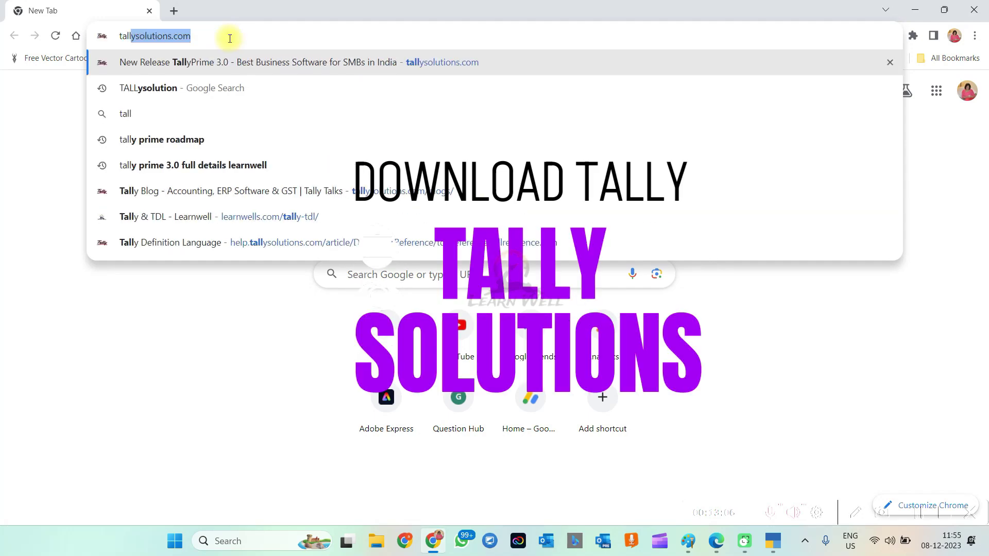
{"action": "key", "text": "Right"}
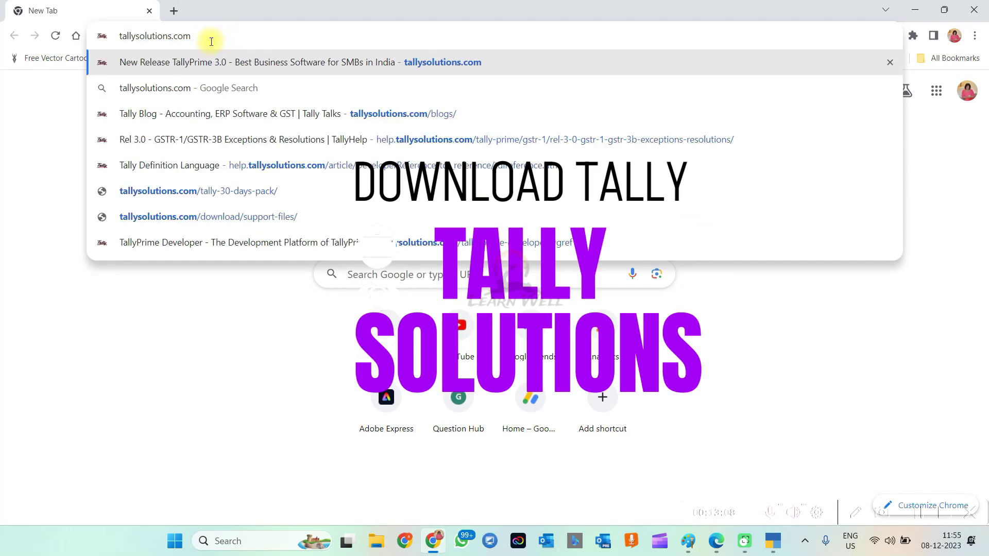
{"action": "key", "text": "Return"}
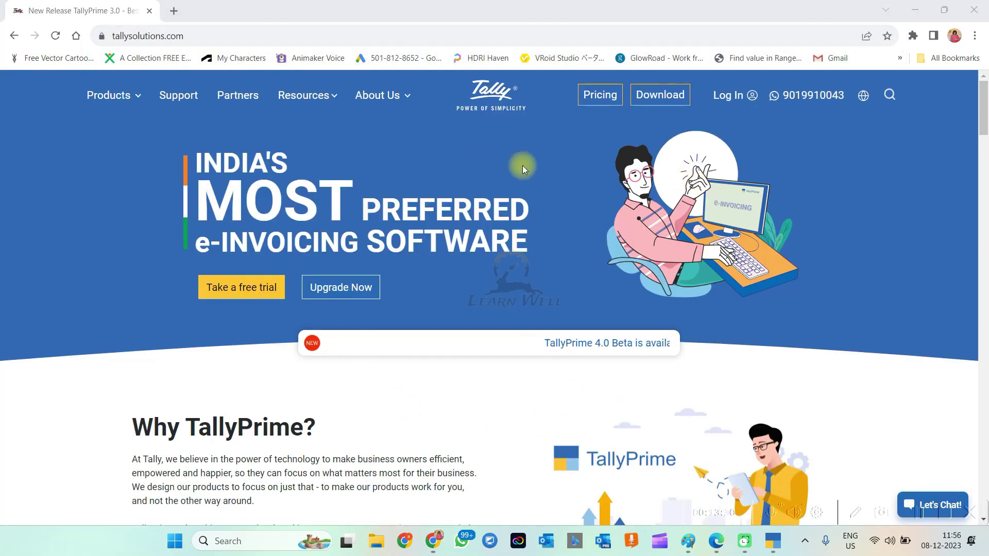
Step: Download the standard TallyPrime Rel 4.0 Beta installer and run it to reach the list of applications to manage
{"action": "left_click", "coordinate": [661, 99]}
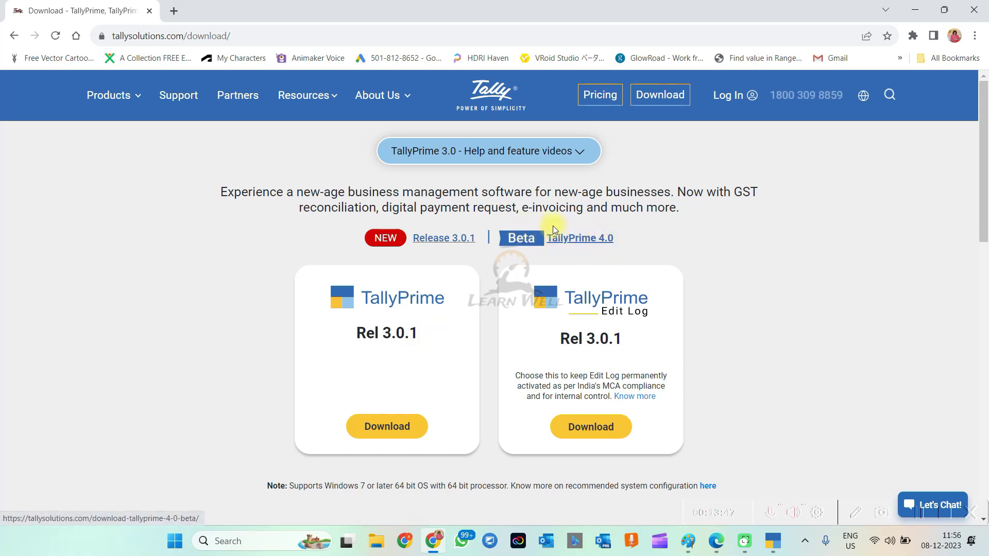
{"action": "left_click", "coordinate": [579, 242]}
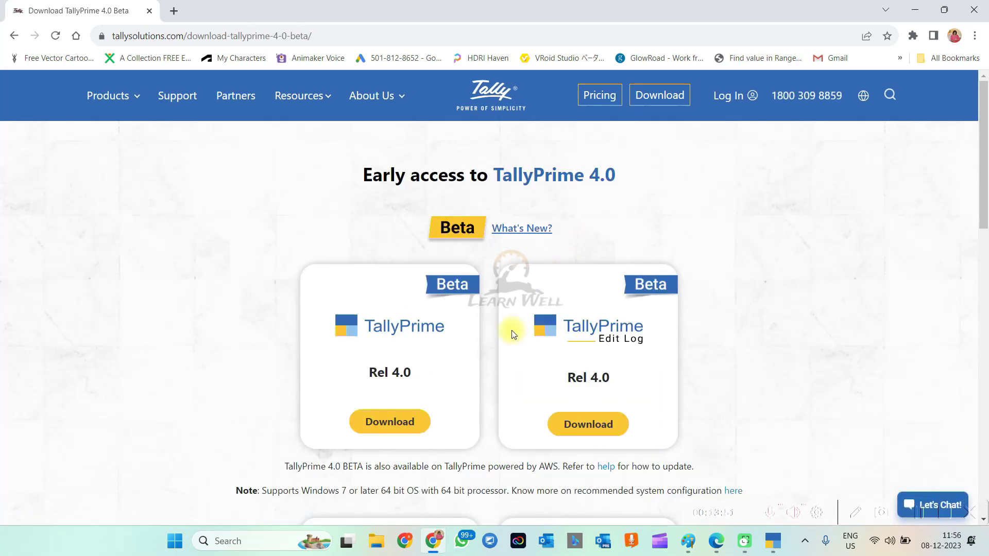
{"action": "left_click", "coordinate": [390, 425]}
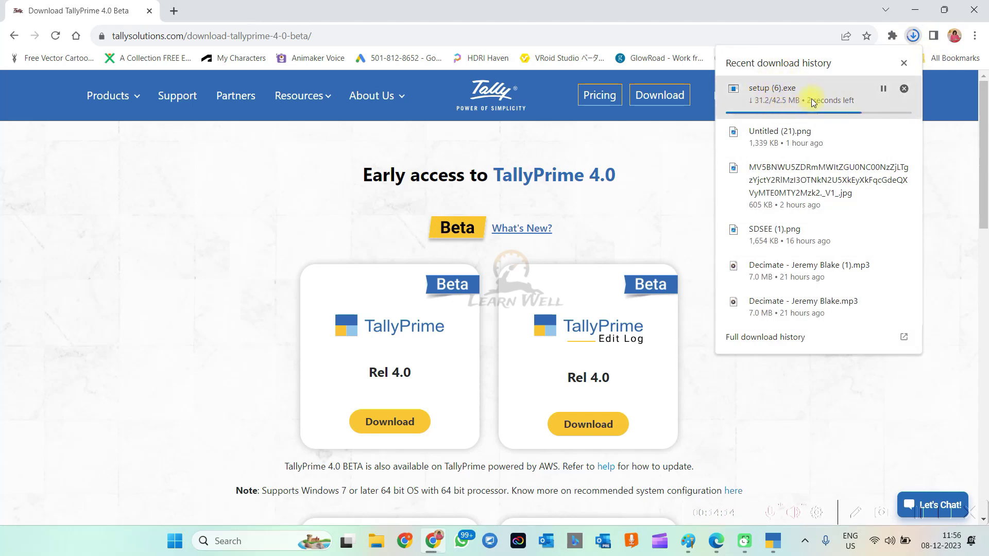
{"action": "left_click", "coordinate": [778, 99]}
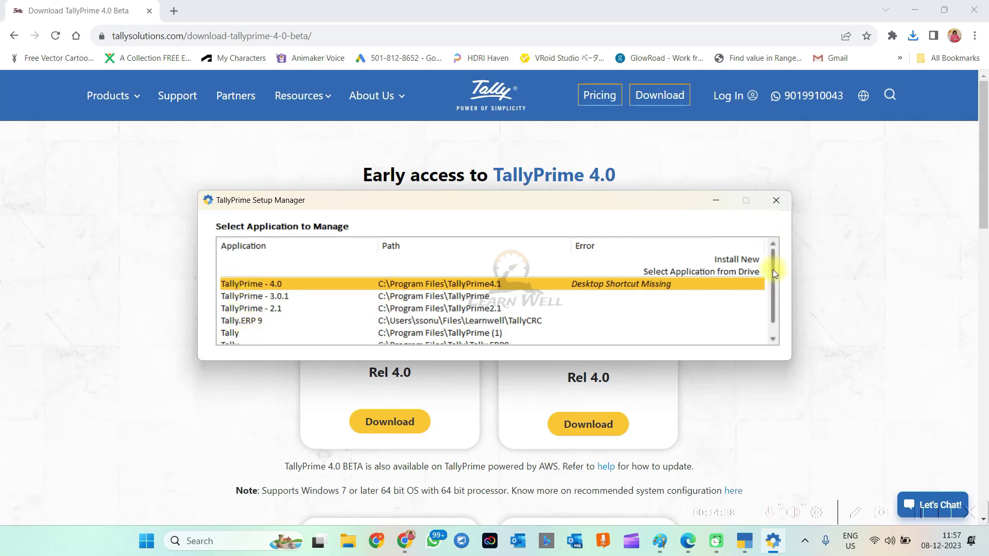
{"action": "mouse_move", "coordinate": [773, 270]}
{"action": "left_mouse_down"}
{"action": "mouse_move", "coordinate": [776, 296]}
{"action": "mouse_move", "coordinate": [777, 260]}
{"action": "left_mouse_up"}
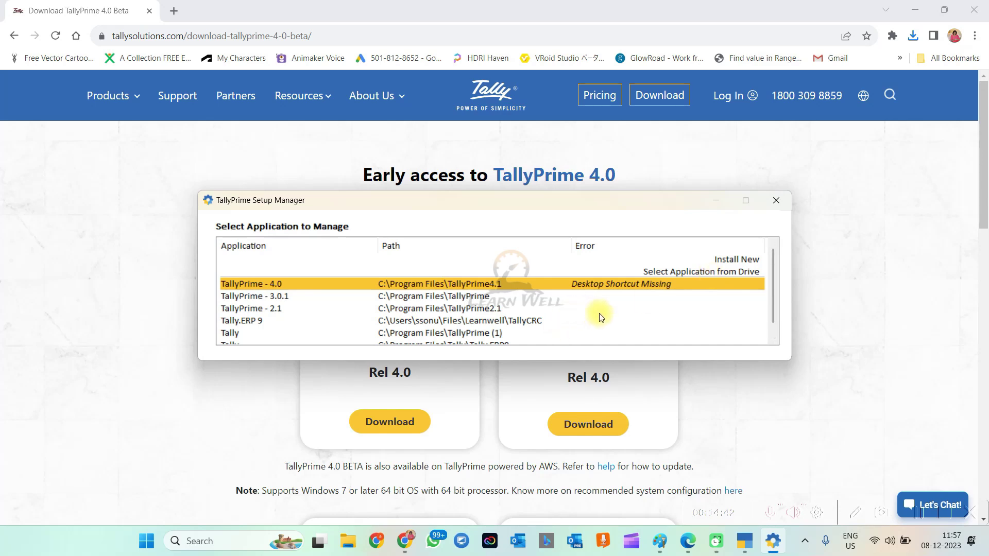
Step: Choose a new installation, view the application path setting in its configuration, and return to the install summary
{"action": "left_click", "coordinate": [735, 259]}
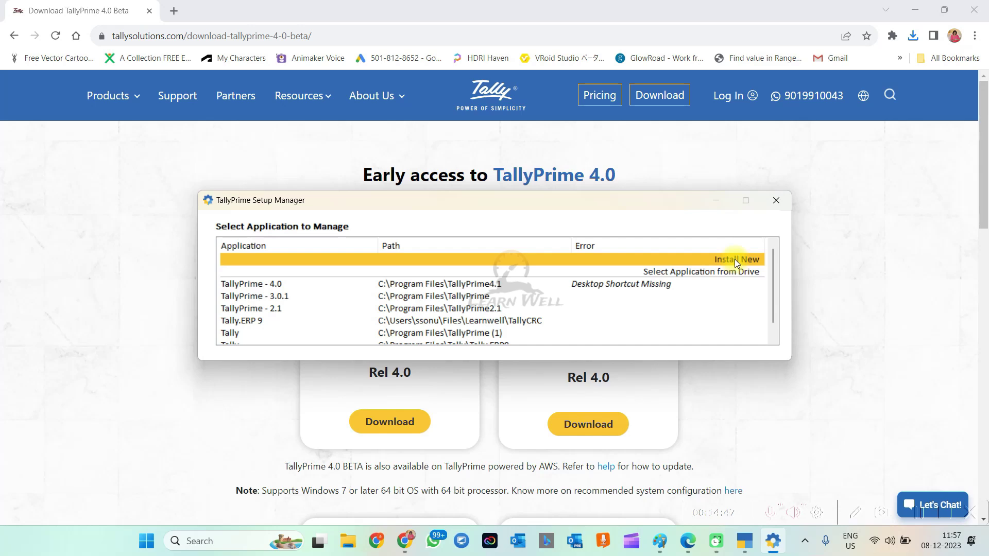
{"action": "double_click", "coordinate": [735, 258]}
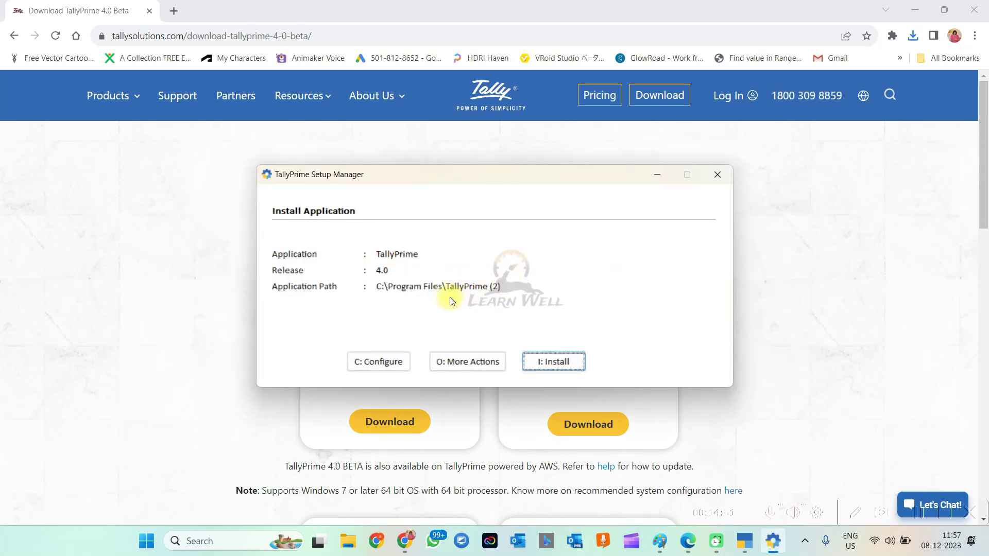
{"action": "left_click", "coordinate": [378, 363]}
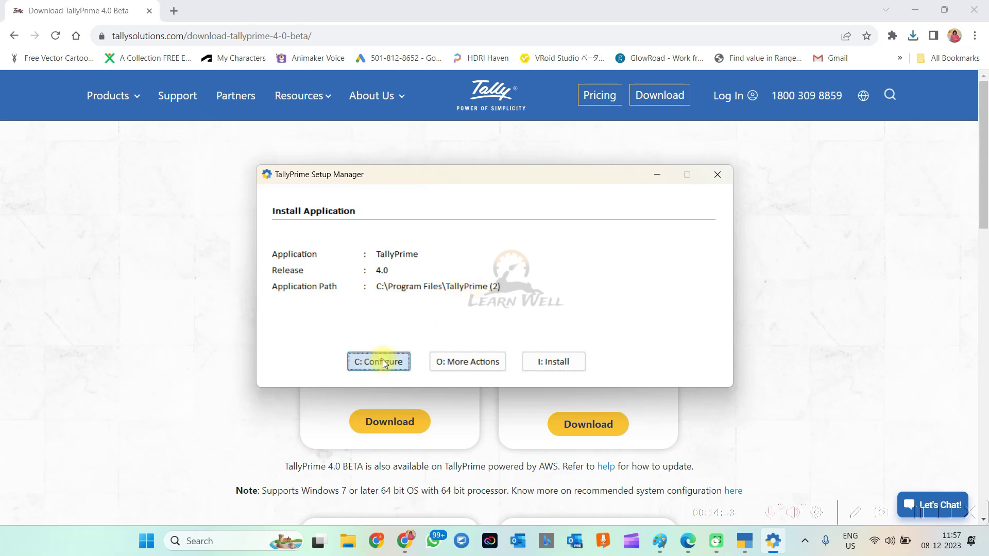
{"action": "left_click", "coordinate": [559, 228]}
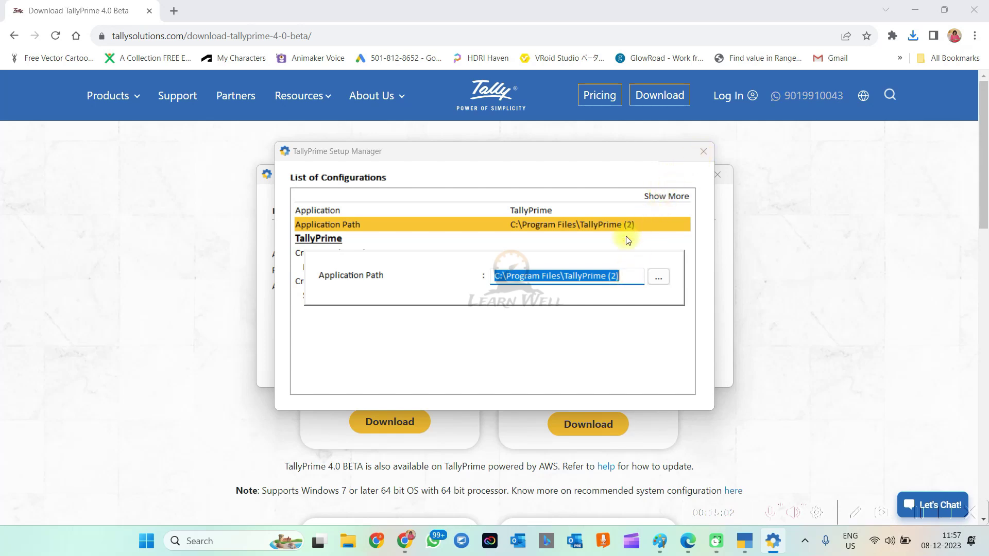
{"action": "key", "text": "Escape"}
{"action": "key", "text": "Escape"}
{"action": "key", "text": "Escape"}
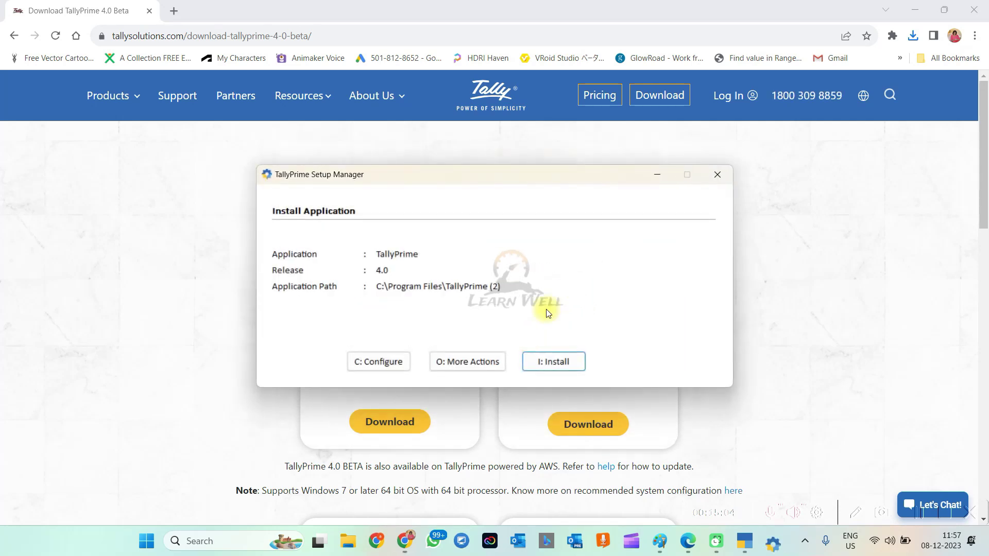
Step: View the desktop shortcut name in the installation configuration and close it without saving a change
{"action": "left_click", "coordinate": [396, 365]}
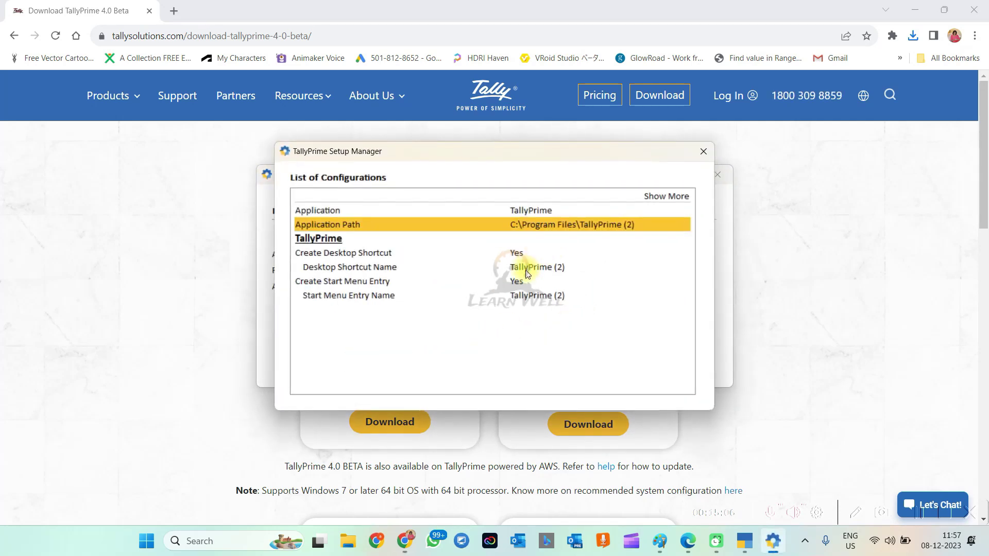
{"action": "left_click", "coordinate": [527, 270]}
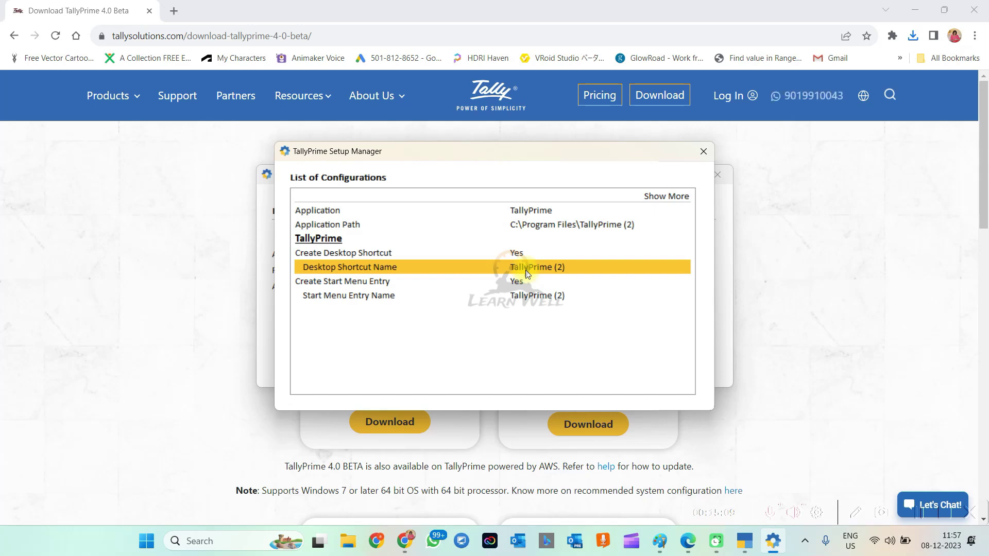
{"action": "left_click", "coordinate": [527, 273]}
{"action": "left_click", "coordinate": [561, 283]}
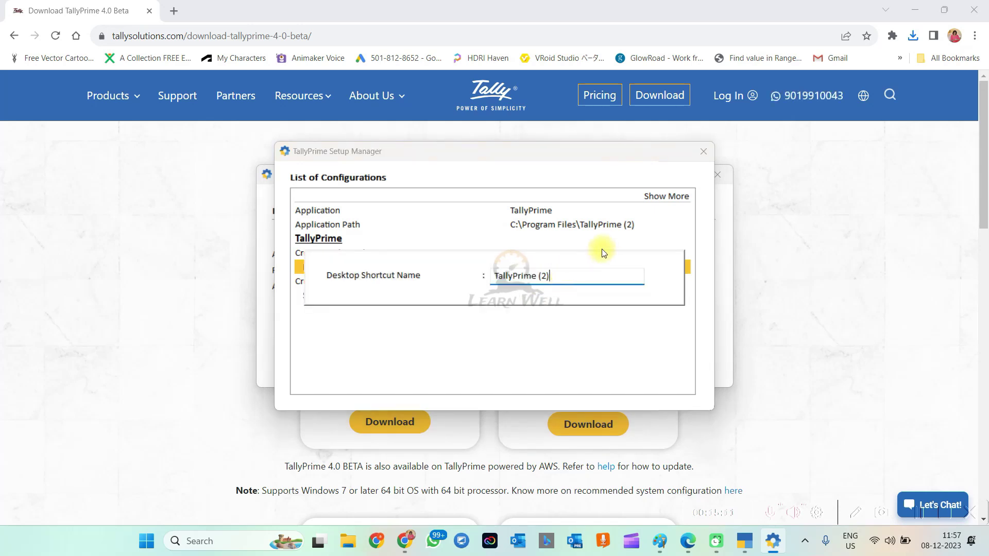
{"action": "key", "text": "ctrl+a"}
{"action": "key", "text": "BackSpace"}
{"action": "left_click", "coordinate": [704, 154]}
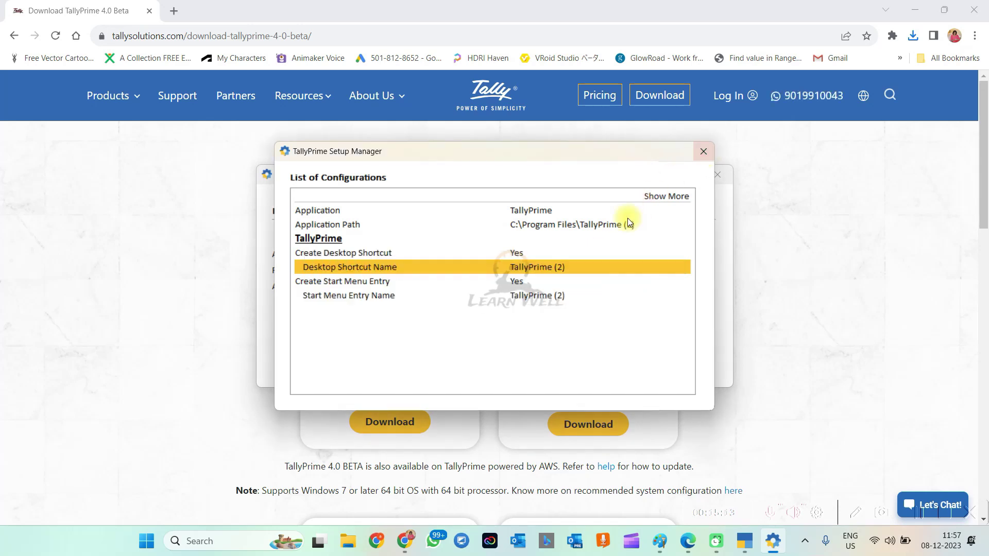
{"action": "left_click", "coordinate": [703, 154]}
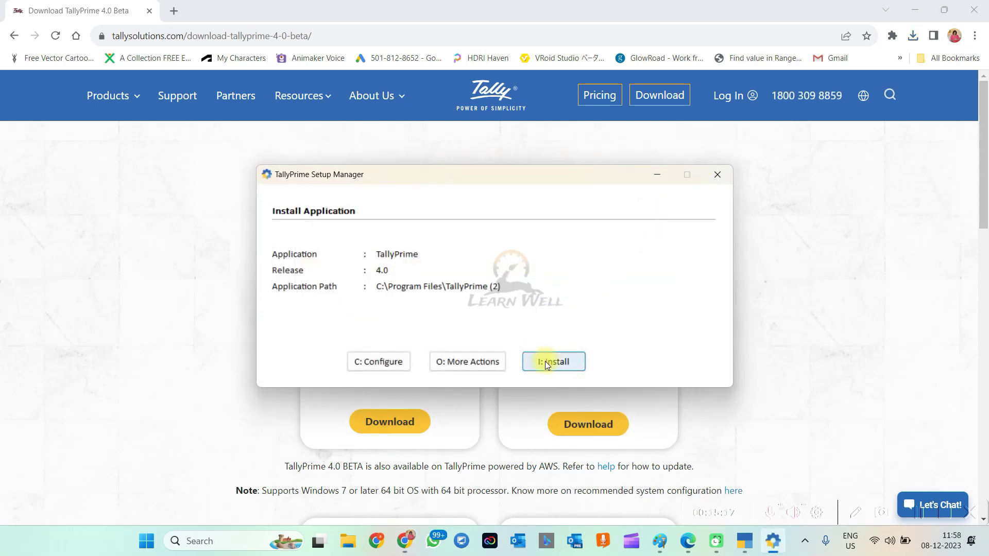
Step: Quit the Setup Manager without installing and close the Paint drawing without saving it
{"action": "left_click", "coordinate": [720, 180]}
{"action": "left_click", "coordinate": [529, 304]}
{"action": "left_click", "coordinate": [718, 179]}
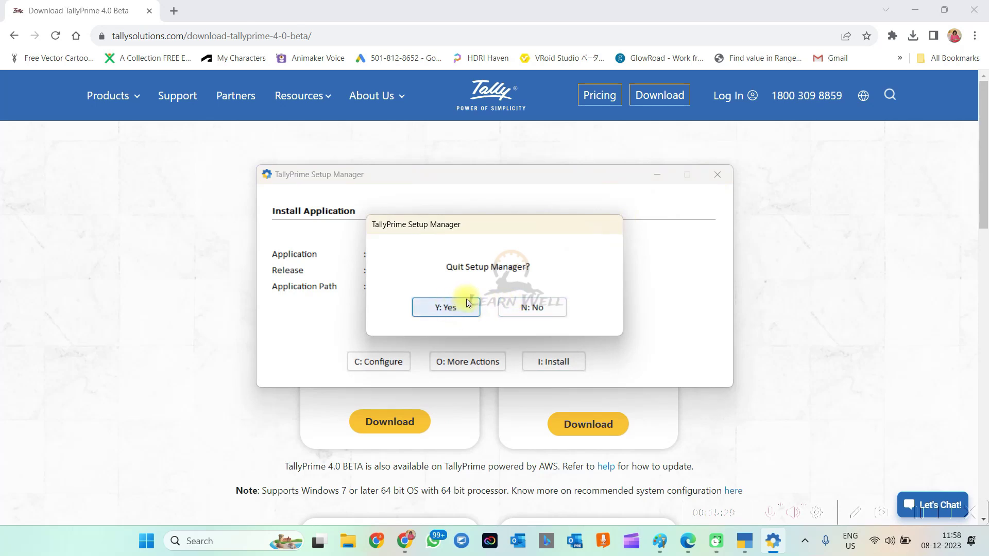
{"action": "left_click", "coordinate": [469, 304]}
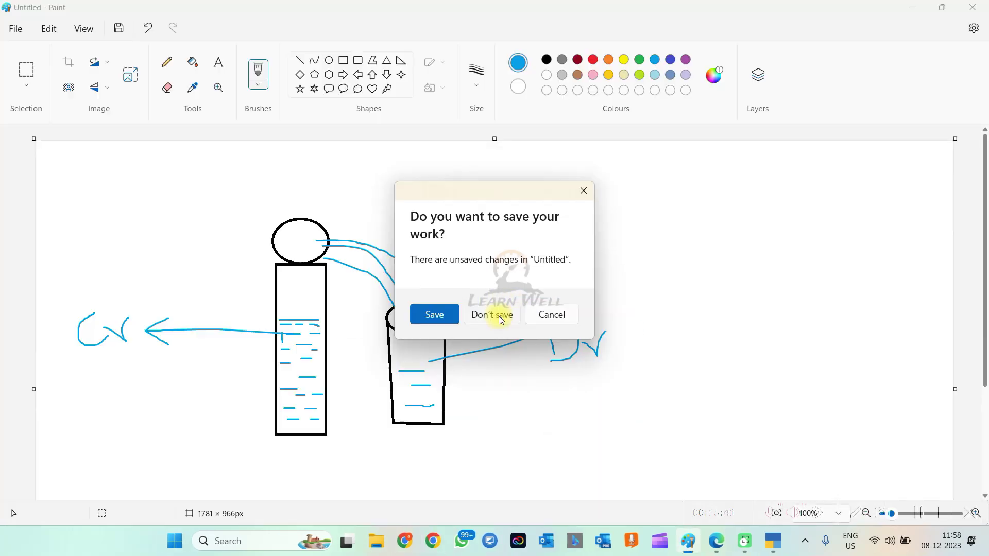
{"action": "left_click", "coordinate": [496, 314]}
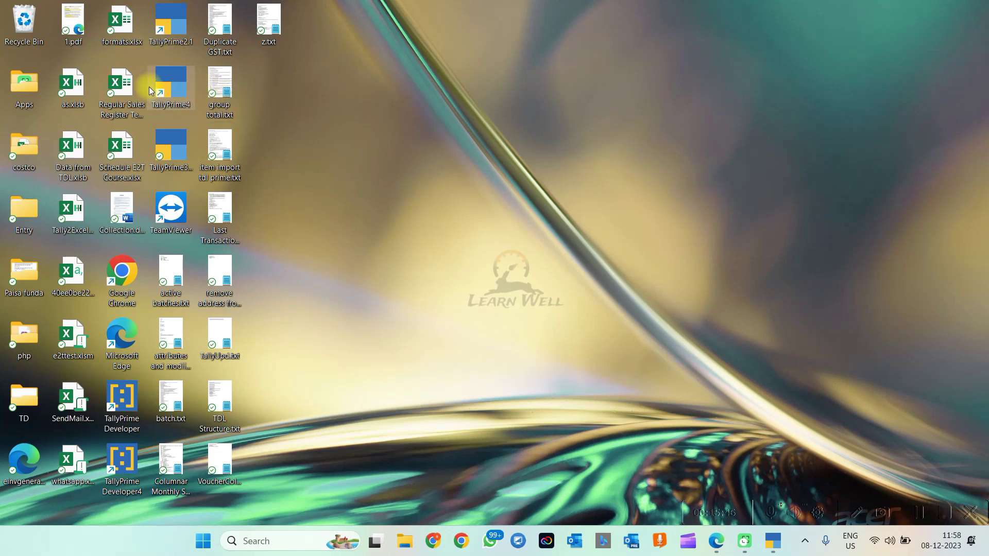
Step: Launch TallyPrime4 from the desktop and shut the open Learnwell company
{"action": "left_click", "coordinate": [189, 98]}
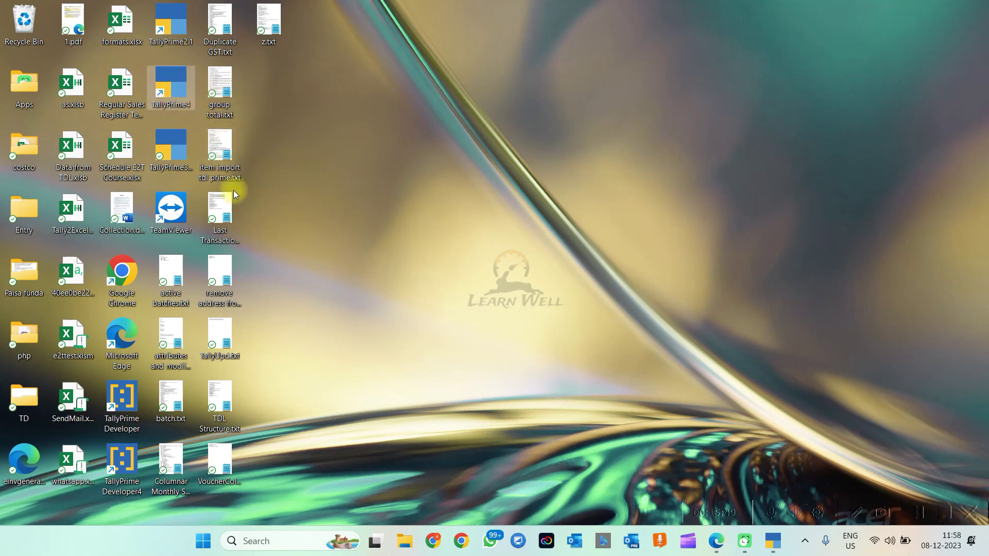
{"action": "double_click", "coordinate": [180, 109]}
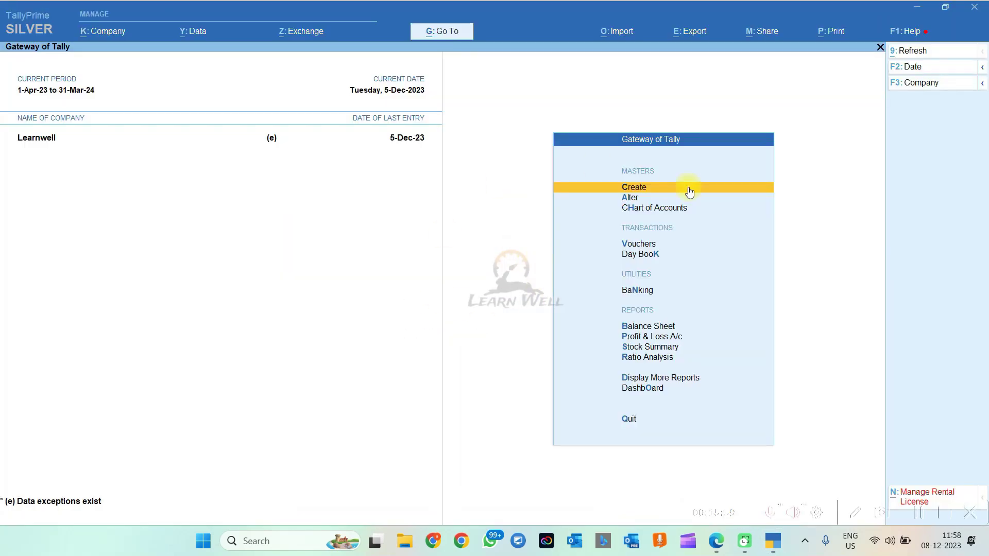
{"action": "left_click", "coordinate": [982, 84]}
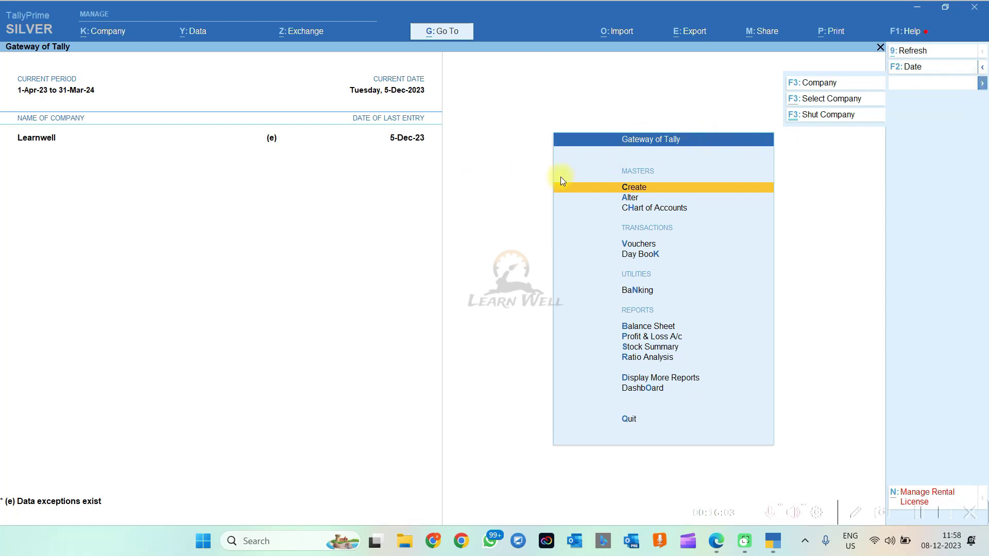
{"action": "left_click", "coordinate": [815, 119]}
{"action": "key", "text": "Return"}
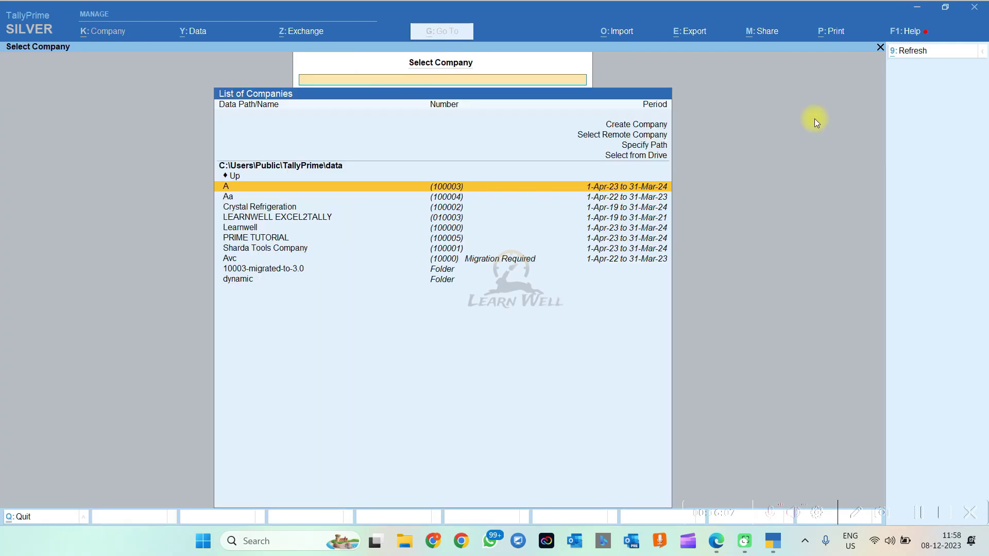
Step: Start creating a new company with the company name and mailing name Prime Tutorials
{"action": "left_click", "coordinate": [606, 128]}
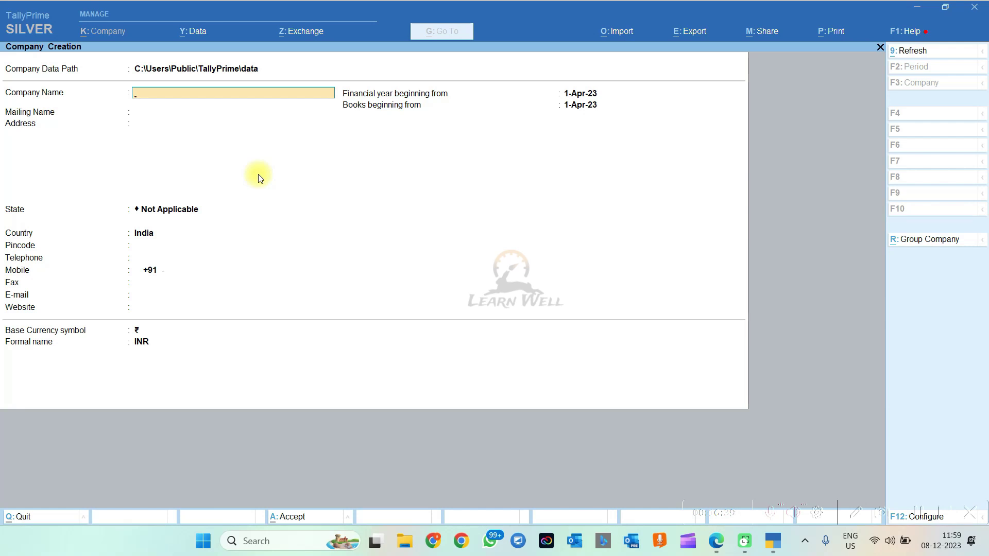
{"action": "type", "text": "Prime Tutorials4"}
{"action": "key", "text": "BackSpace"}
{"action": "key", "text": "Return"}
{"action": "key", "text": "Return"}
{"action": "key", "text": "Return"}
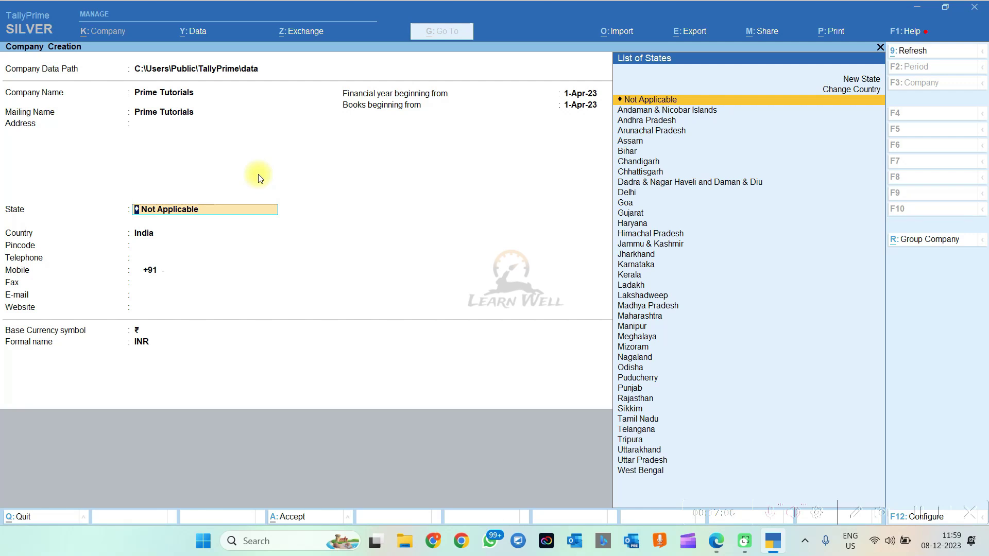
Step: Set the new company's state to Chhattisgarh and keep India as its country
{"action": "type", "text": "Ch"}
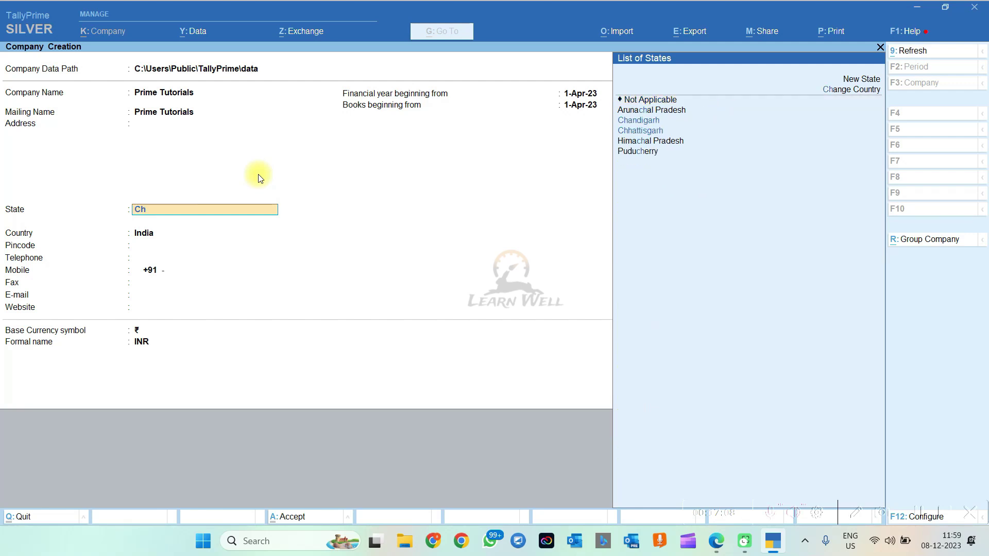
{"action": "key", "text": "Down"}
{"action": "key", "text": "Return"}
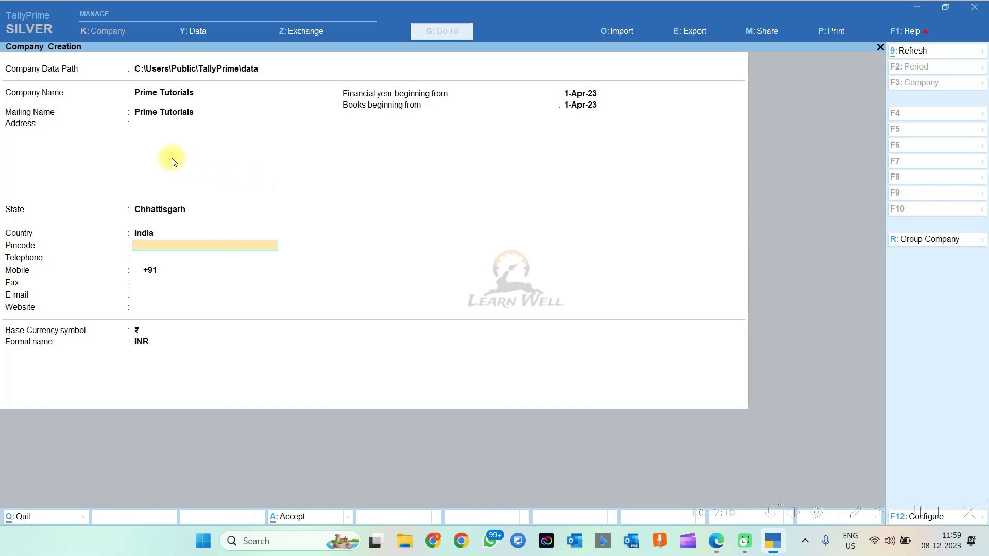
Step: Fill in two lines of the company's address
{"action": "left_click", "coordinate": [178, 128]}
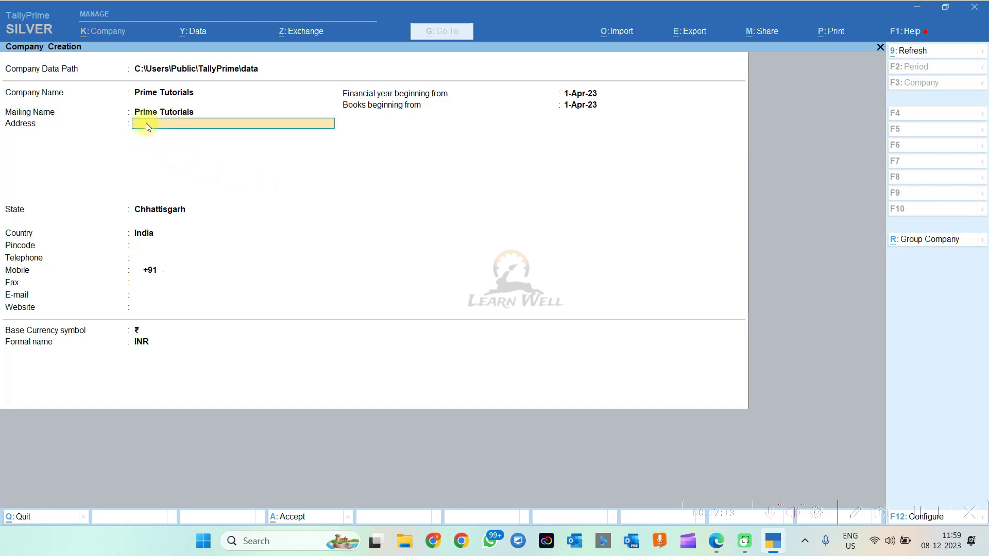
{"action": "type", "text": "Raipur"}
{"action": "key", "text": "Return"}
{"action": "type", "text": "Raipur"}
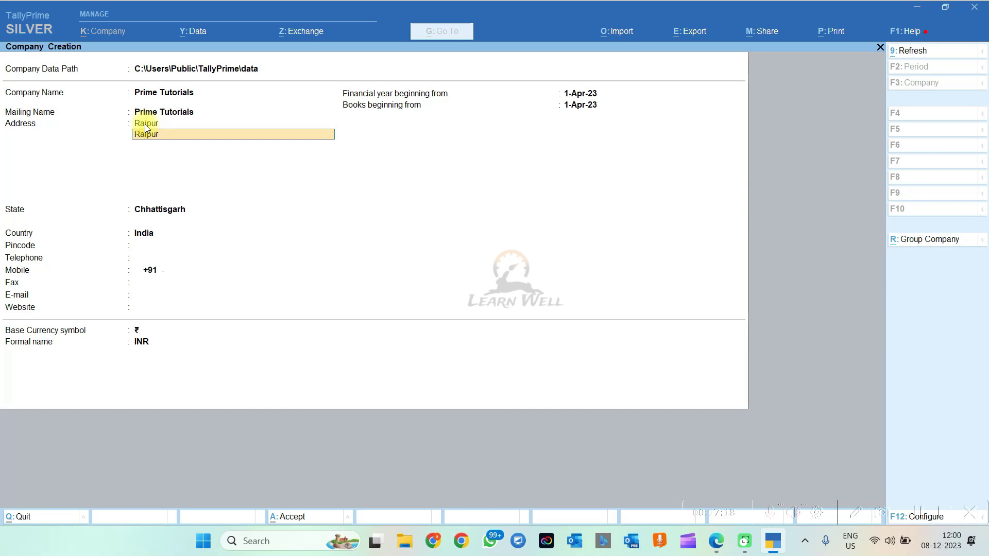
{"action": "key", "text": "Return"}
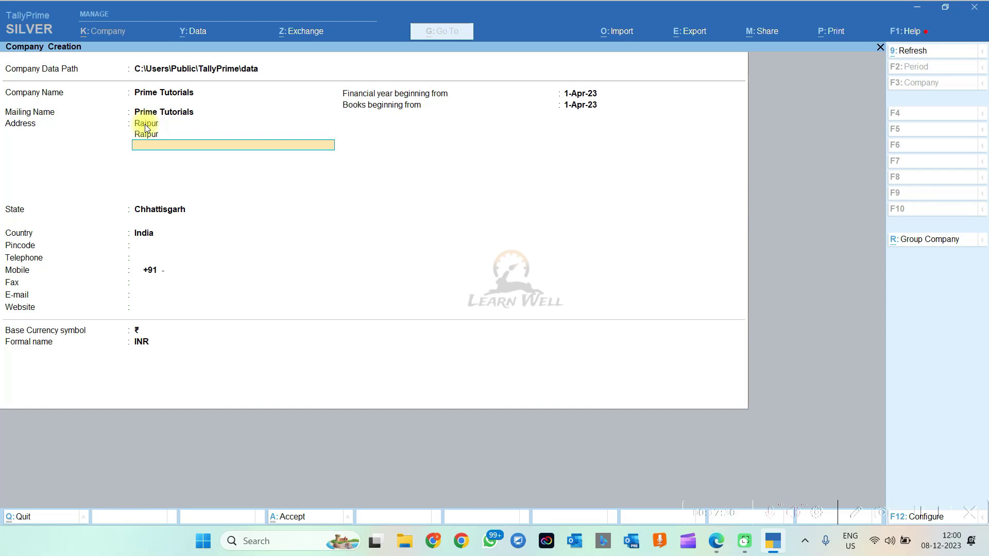
{"action": "key", "text": "Return"}
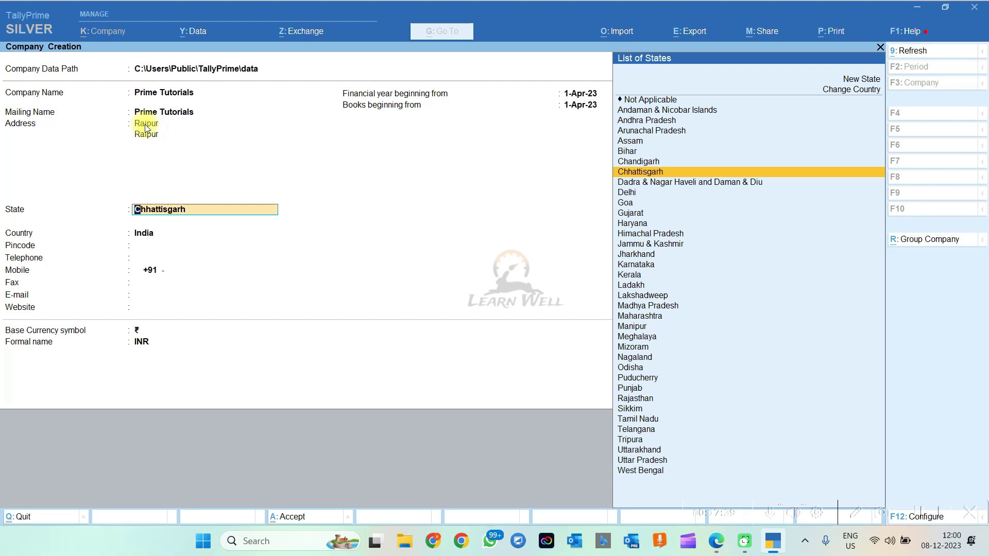
Step: Enter the company's pincode and mobile number, leaving telephone, fax, e-mail and website blank
{"action": "key", "text": "Return"}
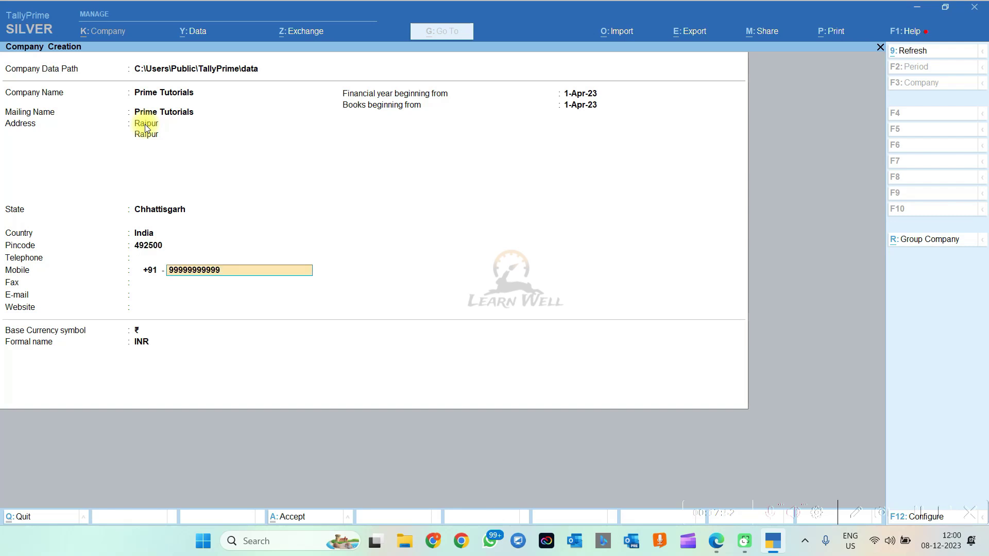
{"action": "key", "text": "Return"}
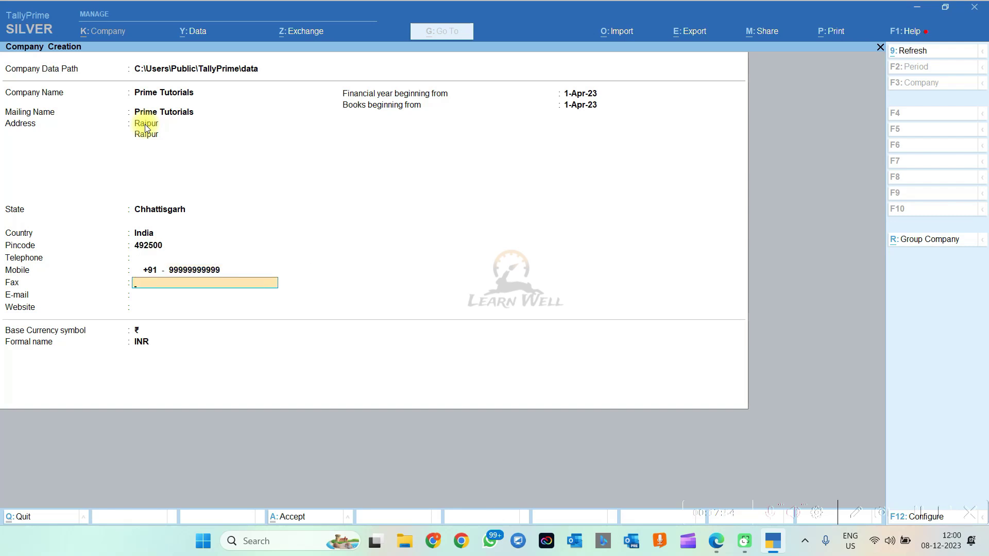
{"action": "key", "text": "Return"}
{"action": "key", "text": "Return"}
{"action": "key", "text": "Return"}
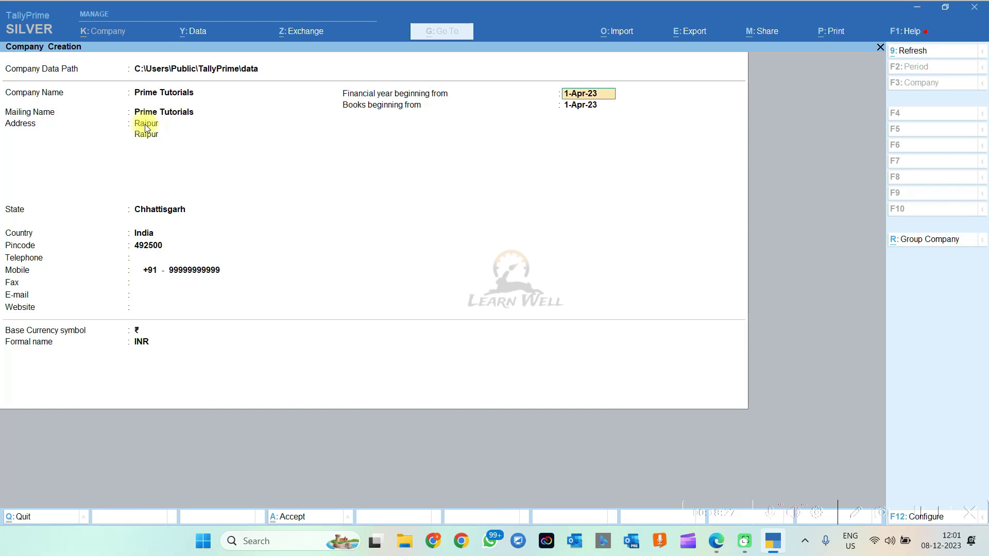
Step: Keep the financial year start of 1-Apr-23 and try 1-Dec-23 as the books beginning date
{"action": "key", "text": "Return"}
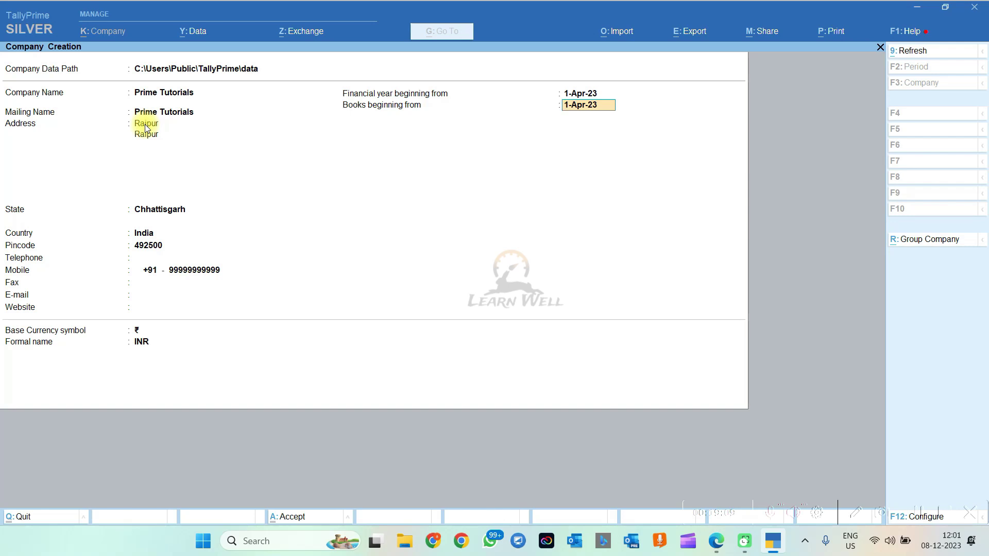
{"action": "type", "text": "1.12"}
{"action": "key", "text": "Return"}
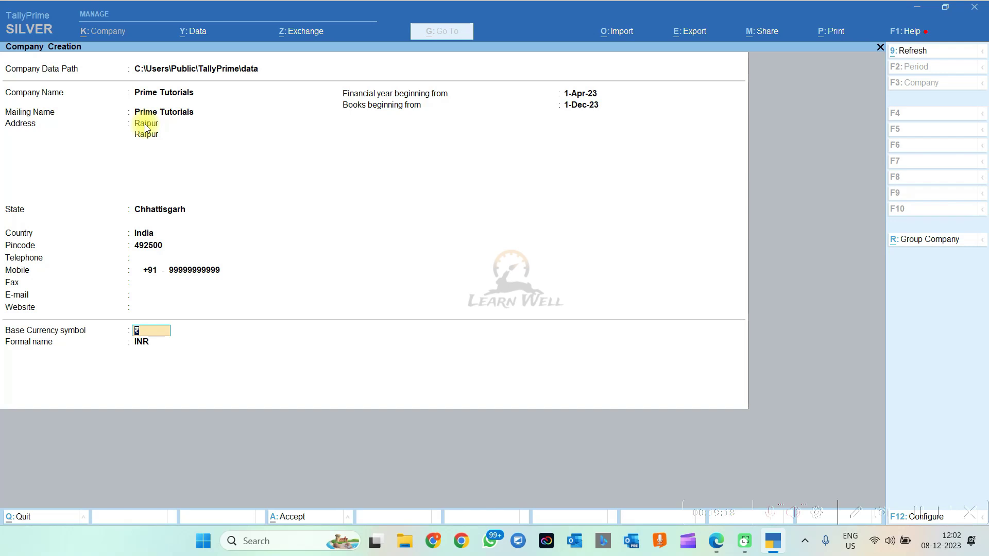
Step: Set the books beginning date to 1-Apr-23
{"action": "key", "text": "BackSpace"}
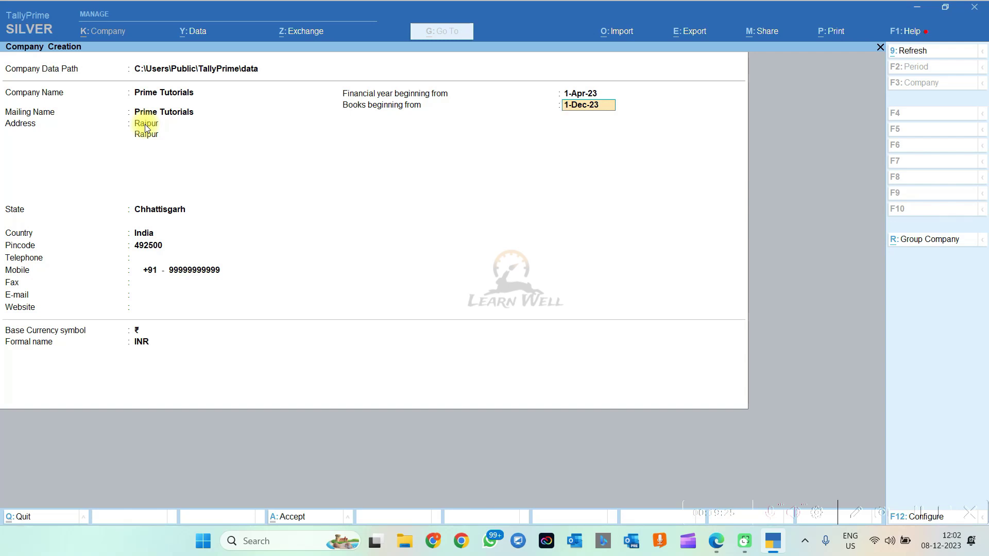
{"action": "type", "text": "1.4"}
{"action": "key", "text": "Return"}
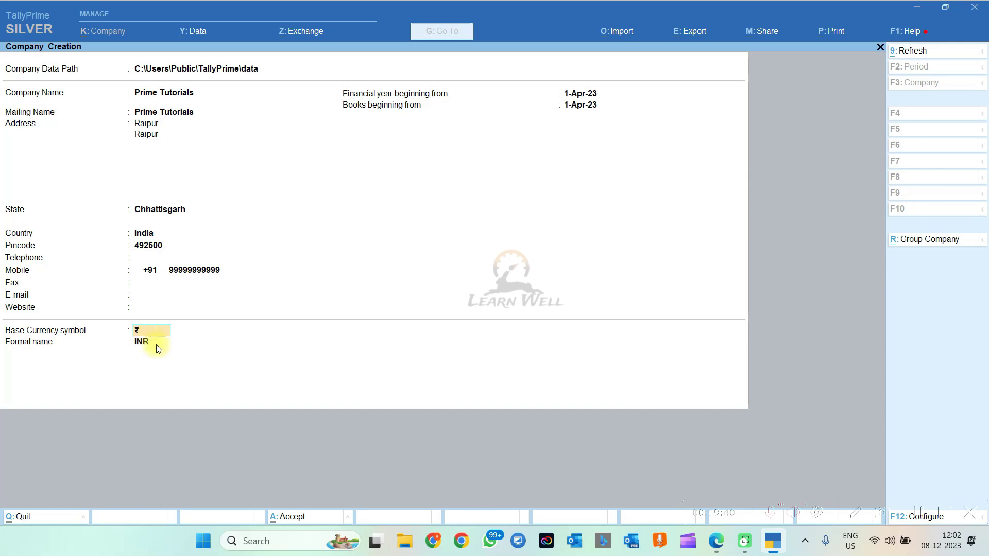
Step: Create the company with base currency symbol ₹ and formal name INR, and accept its default company features
{"action": "key", "text": "alt+c"}
{"action": "key", "text": "Return"}
{"action": "key", "text": "Return"}
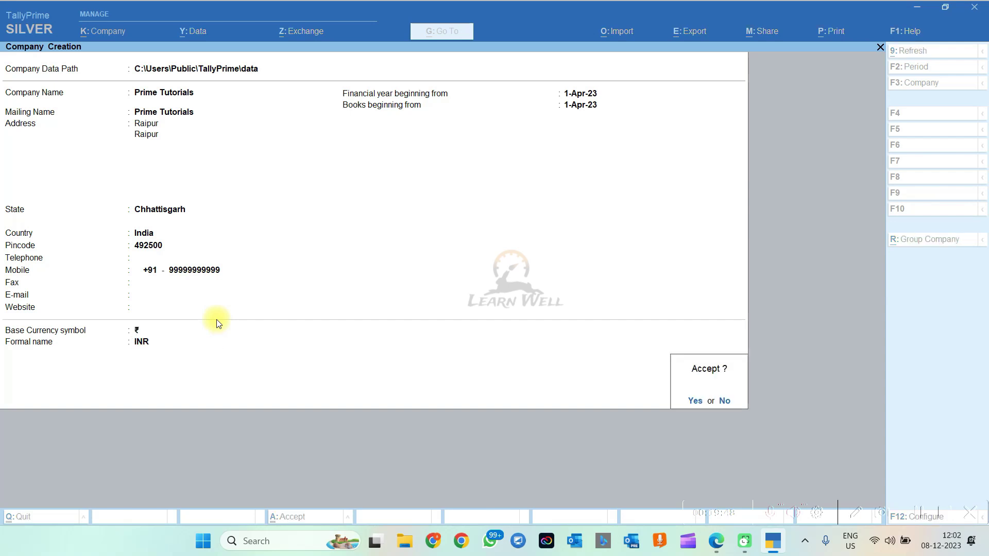
{"action": "key", "text": "Return"}
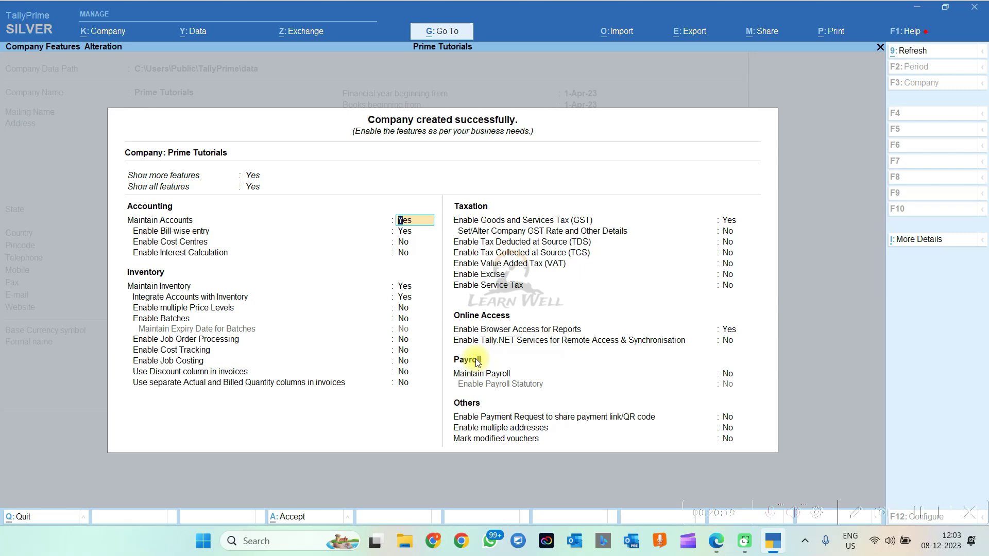
{"action": "key", "text": "ctrl"}
{"action": "key", "text": "ctrl+a"}
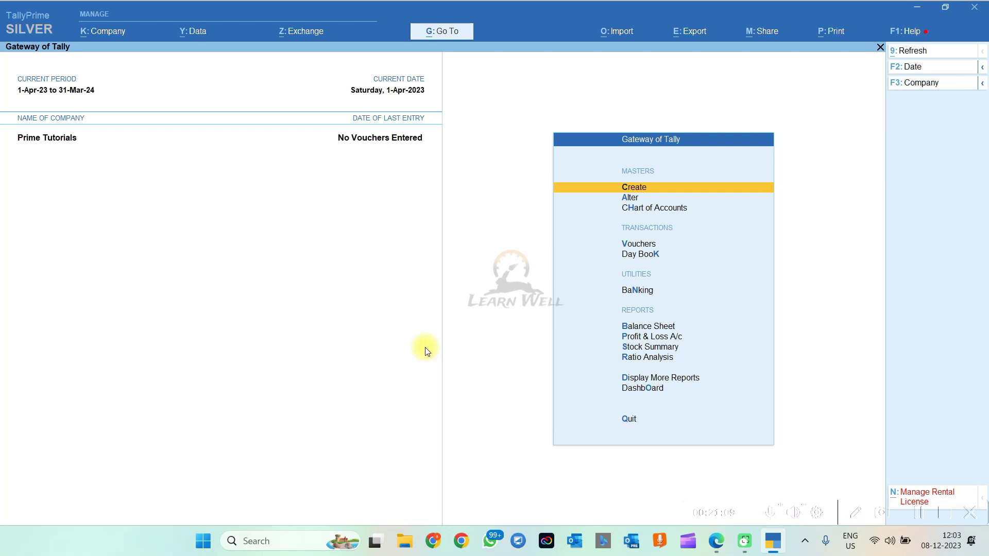
Step: View the Banking options, open the bank selection for Cheque Printing, and return to the Gateway of Tally
{"action": "key", "text": "n"}
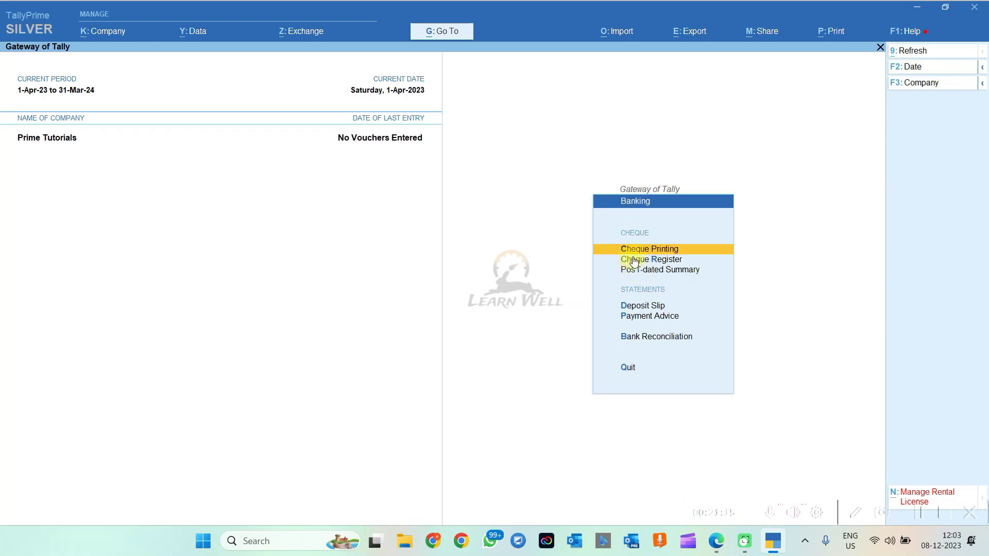
{"action": "left_click", "coordinate": [637, 251]}
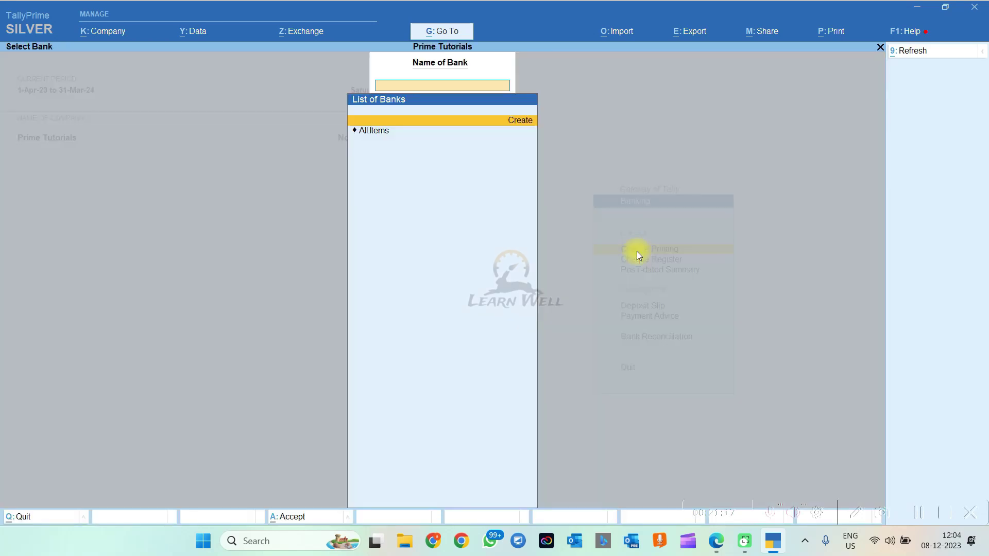
{"action": "key", "text": "Escape"}
{"action": "key", "text": "Escape"}
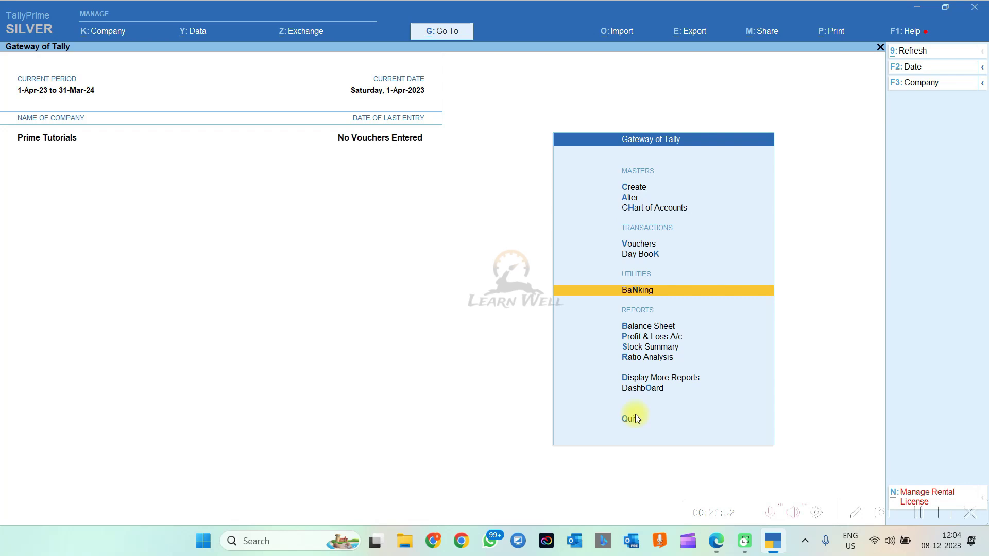
Step: View the payment voucher creation screen and the Day Book, returning to the Gateway of Tally after each
{"action": "left_click", "coordinate": [639, 248]}
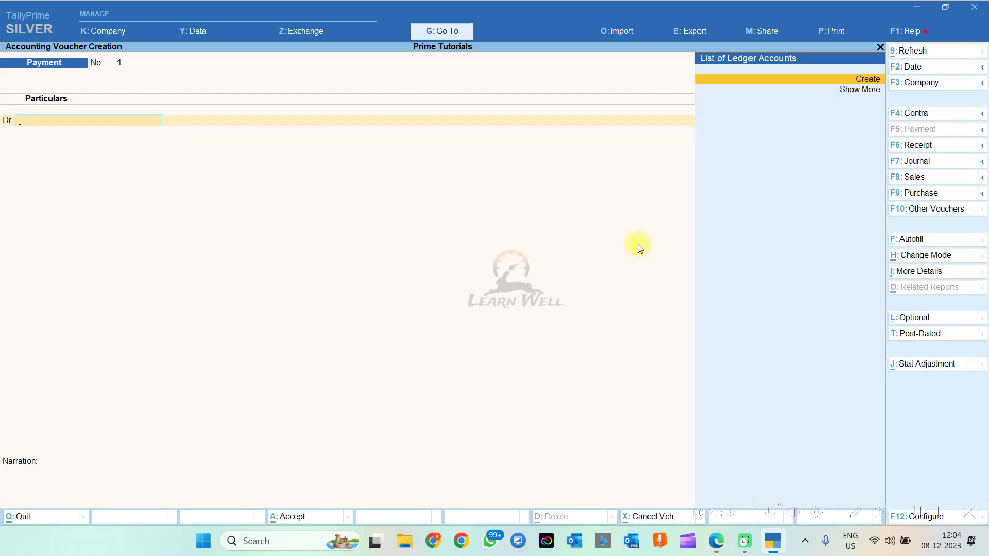
{"action": "key", "text": "Escape"}
{"action": "key", "text": "Escape"}
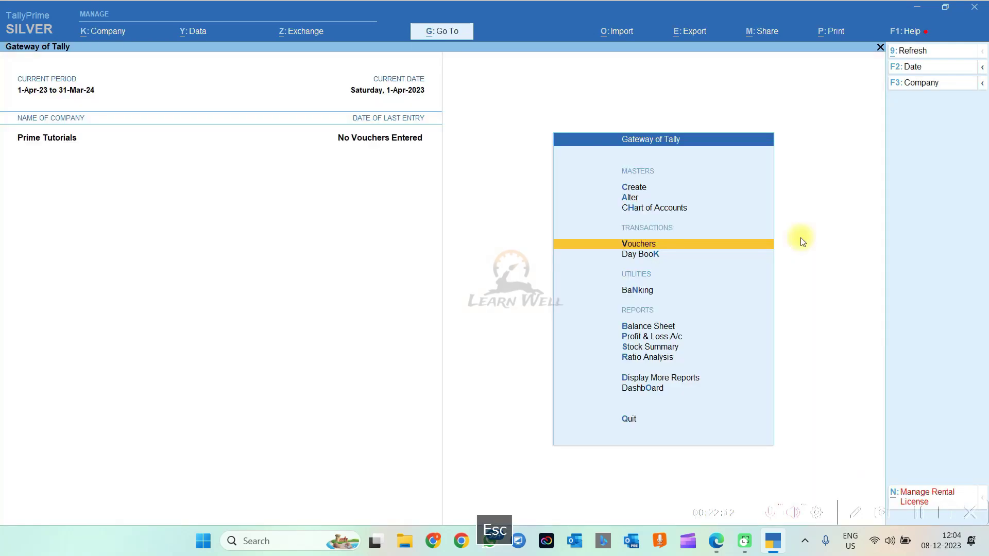
{"action": "key", "text": "Return"}
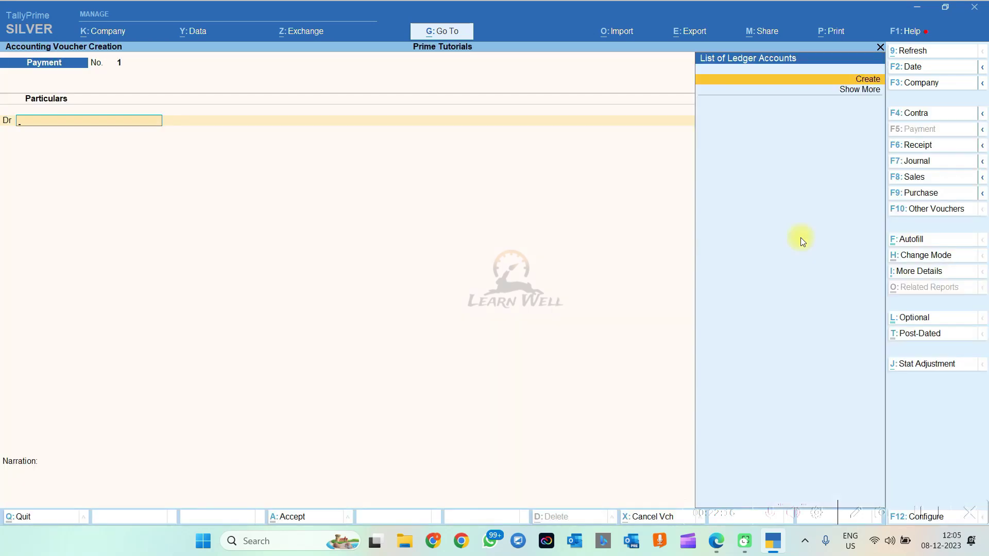
{"action": "key", "text": "c"}
{"action": "key", "text": "Escape"}
{"action": "key", "text": "Escape"}
{"action": "key", "text": "Escape"}
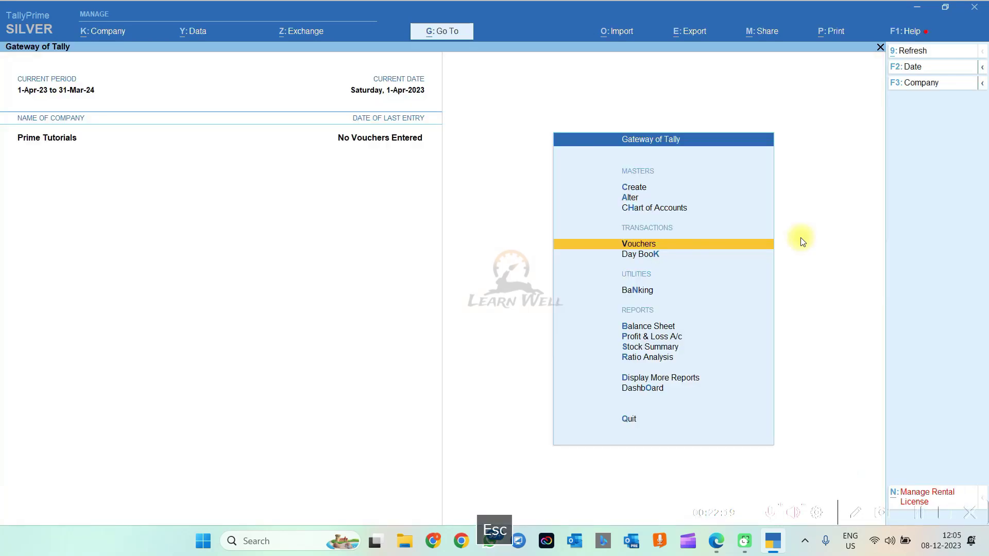
{"action": "left_click", "coordinate": [748, 250]}
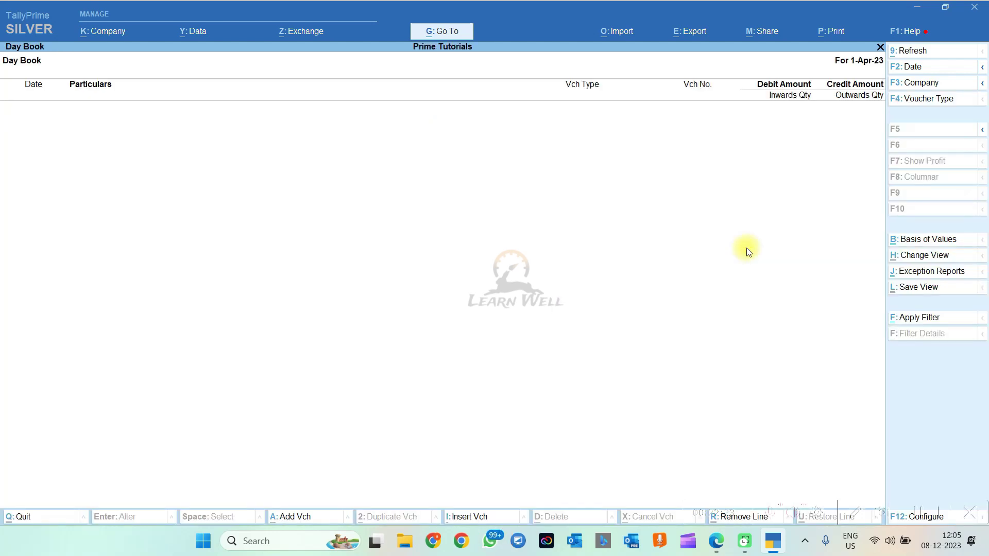
{"action": "key", "text": "Escape"}
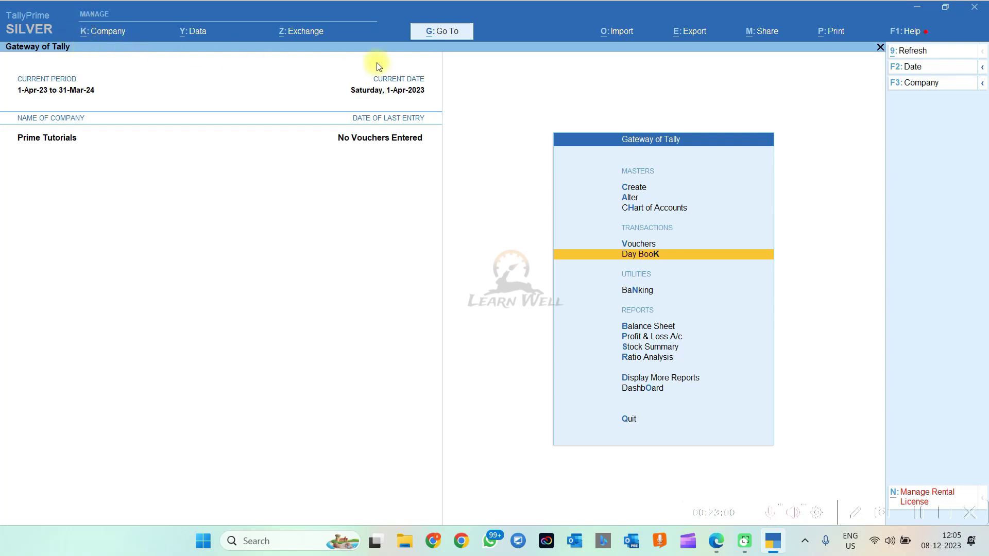
{"action": "key", "text": "alt+k"}
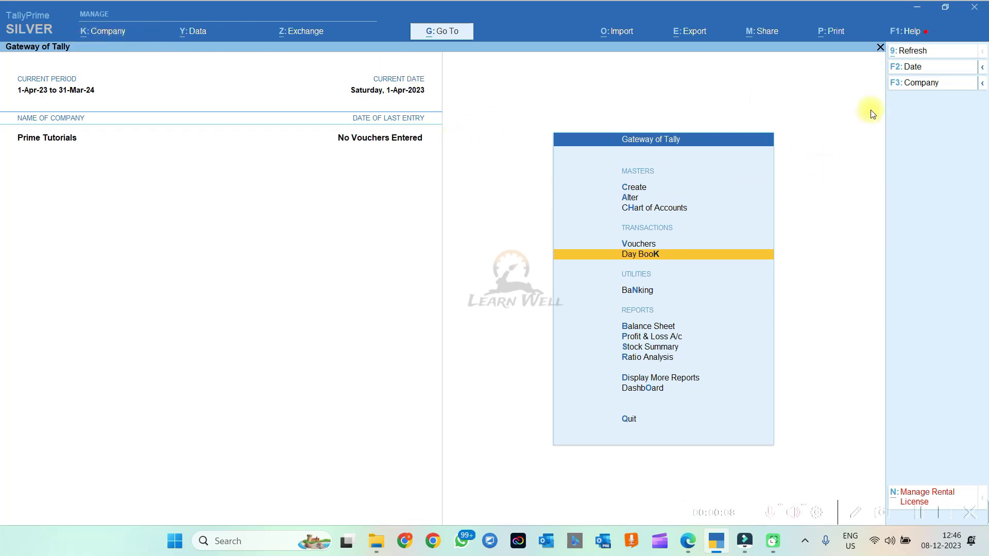
{"action": "left_click", "coordinate": [982, 86]}
{"action": "key", "text": "Down"}
{"action": "key", "text": "Down"}
{"action": "key", "text": "Down"}
{"action": "key", "text": "Down"}
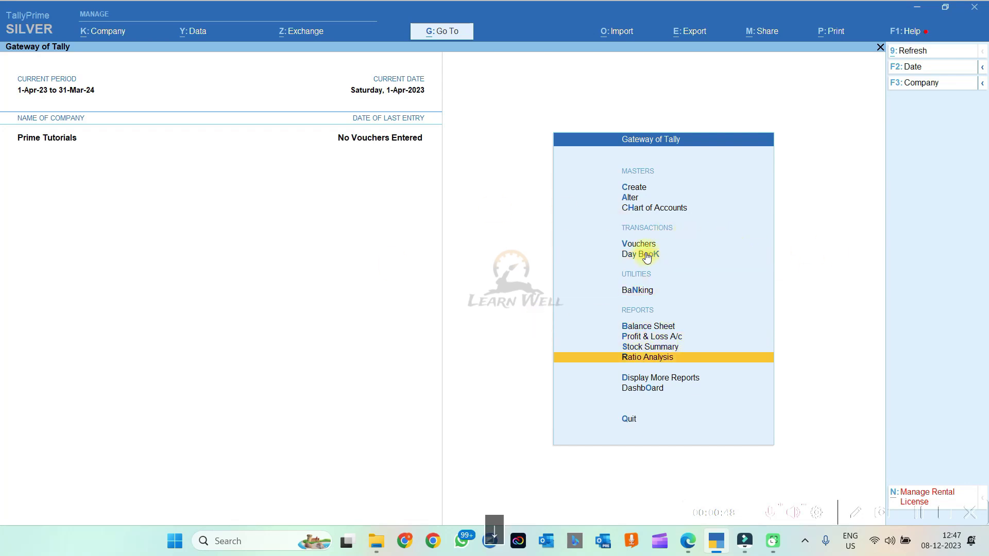
Step: Go back to the Day Book entry in the Gateway of Tally, view the report again and close it
{"action": "key", "text": "Up"}
{"action": "key", "text": "Up"}
{"action": "key", "text": "Up"}
{"action": "key", "text": "Up"}
{"action": "key", "text": "Up"}
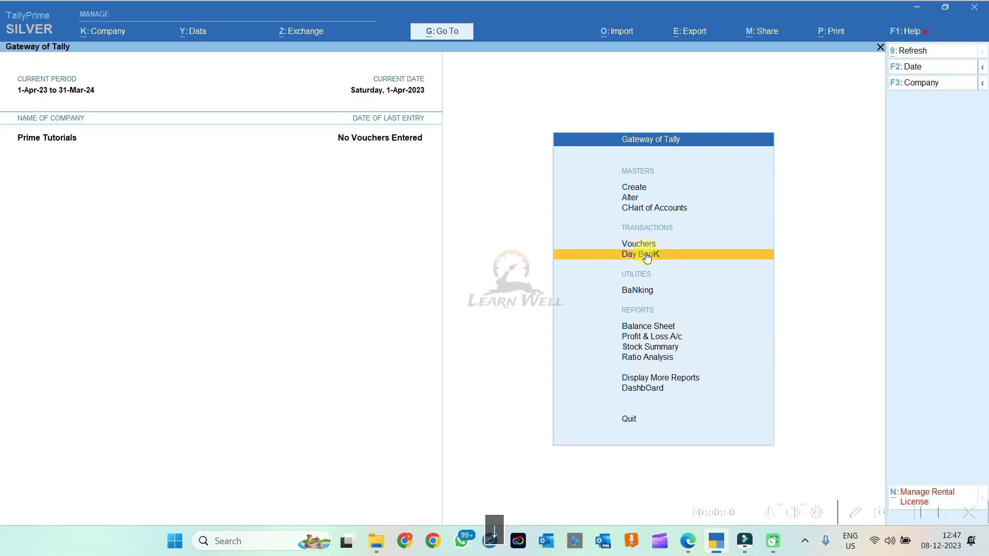
{"action": "left_click", "coordinate": [647, 256]}
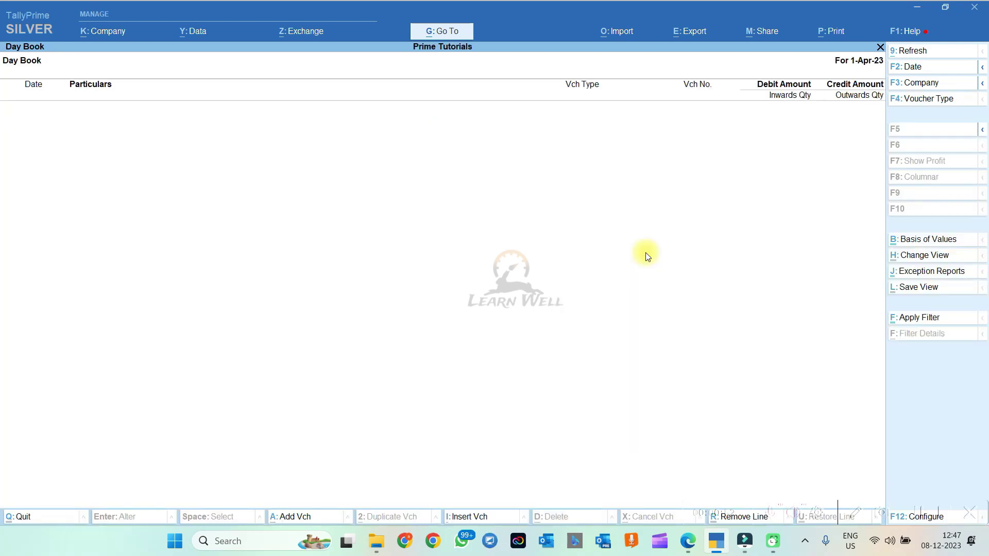
{"action": "key", "text": "Escape"}
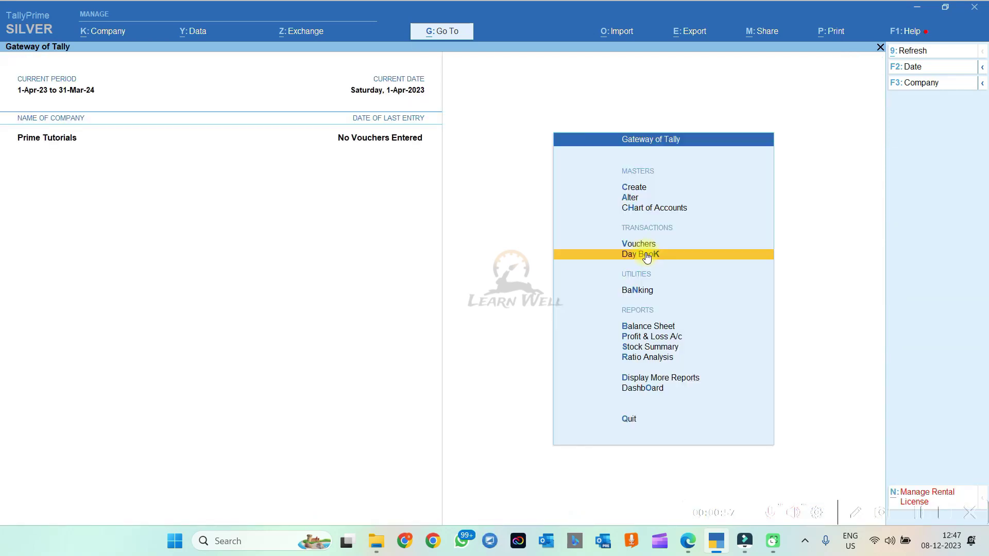
Step: View the Balance Sheet, drill down into the Capital Account group summary, and return to the Gateway of Tally without quitting
{"action": "key", "text": "Down"}
{"action": "key", "text": "Down"}
{"action": "key", "text": "Down"}
{"action": "key", "text": "Up"}
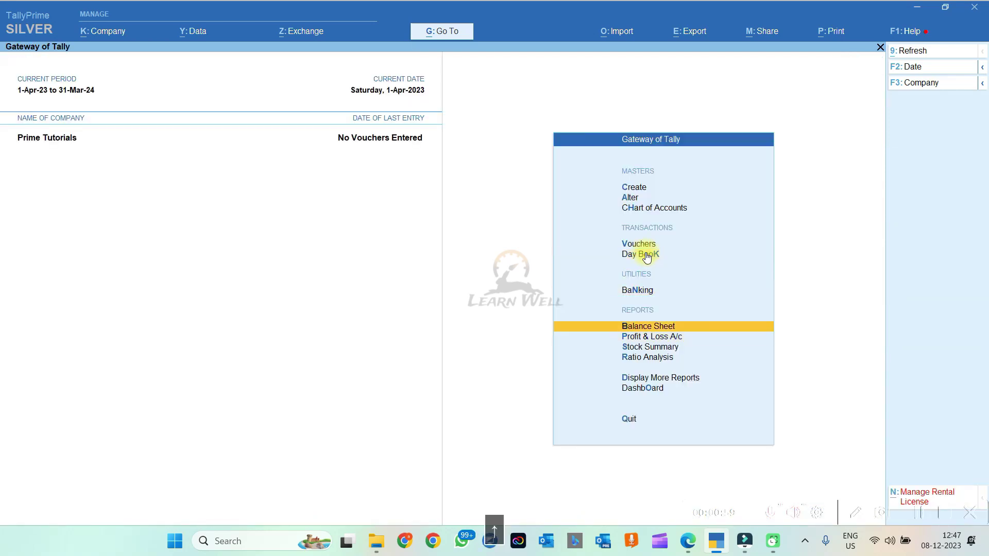
{"action": "key", "text": "Return"}
{"action": "key", "text": "Return"}
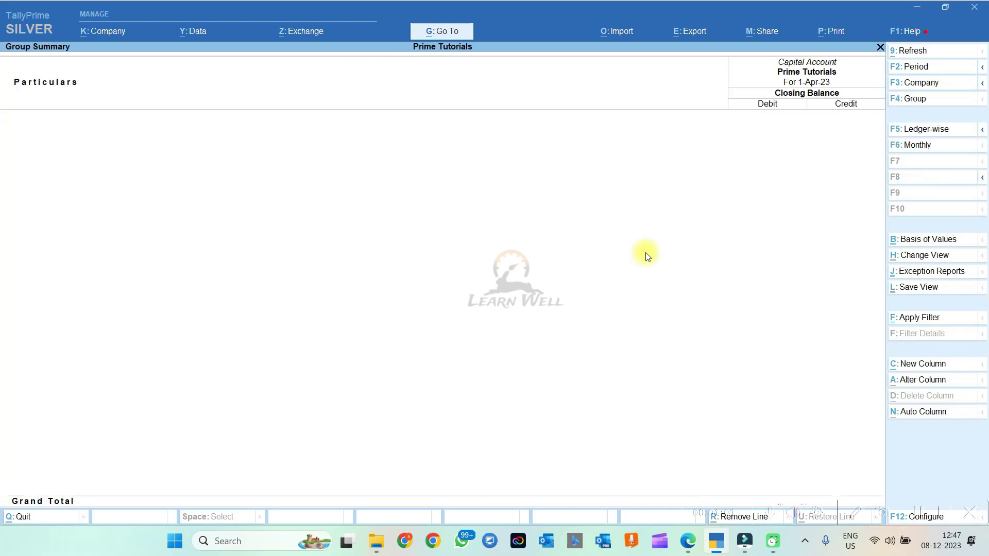
{"action": "key", "text": "Escape"}
{"action": "key", "text": "Escape"}
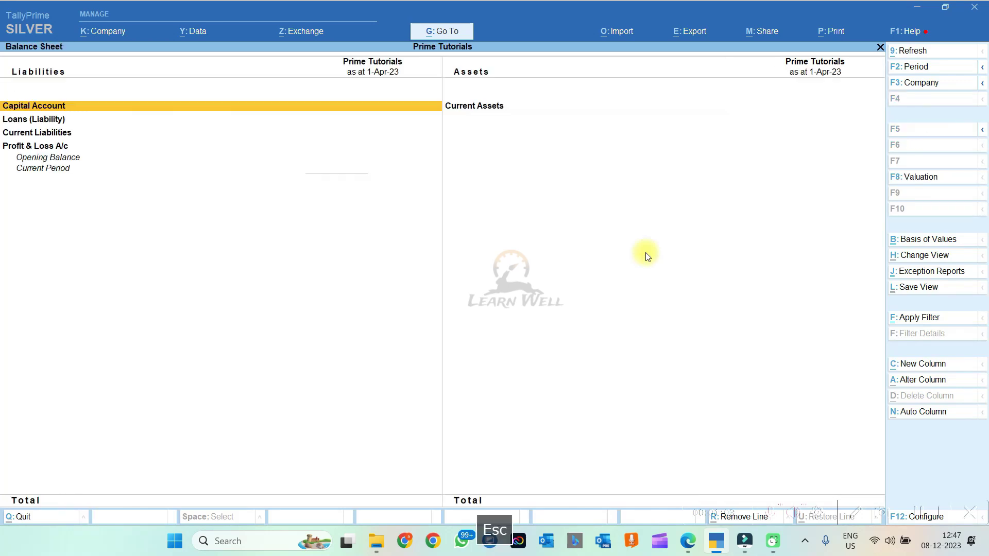
{"action": "key", "text": "Escape"}
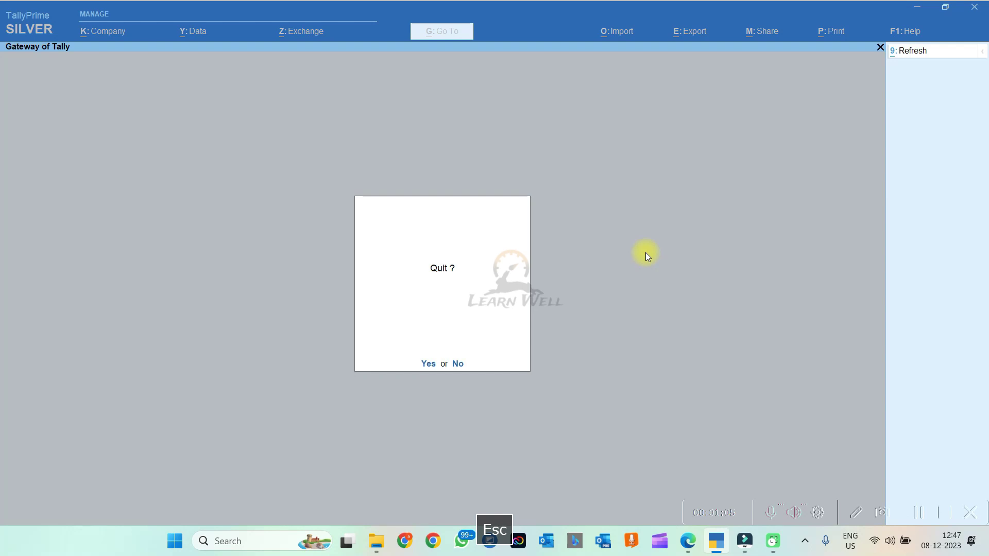
{"action": "key", "text": "Escape"}
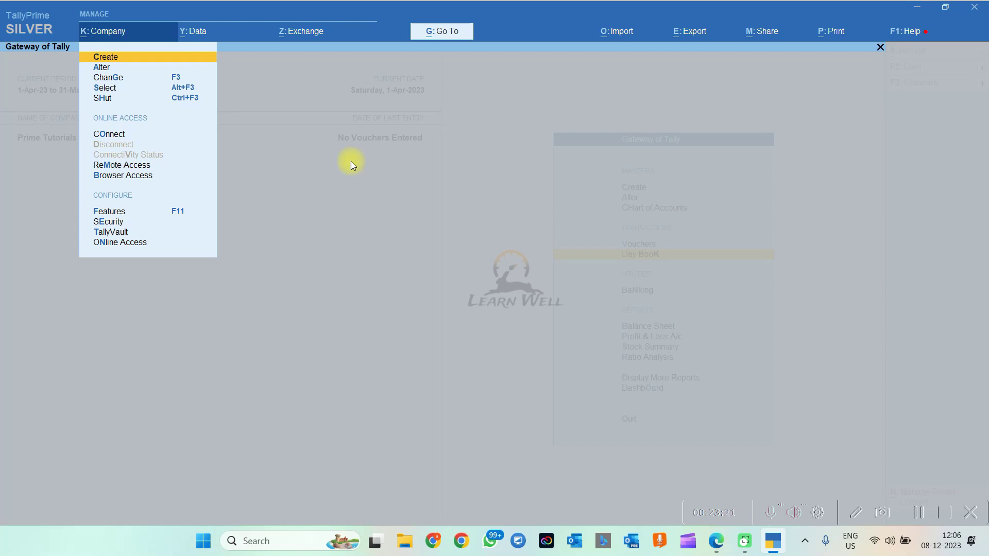
Step: Switch to 1.pdf in Microsoft Edge and mark the list of nine practice transactions for review, clearing the selection at the end
{"action": "key", "text": "Escape"}
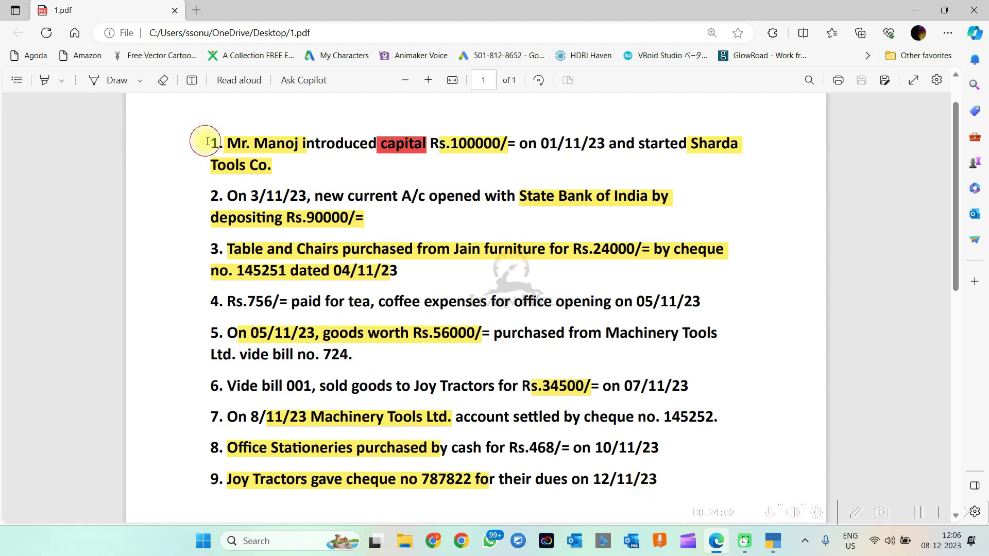
{"action": "left_click_drag", "start_coordinate": [206, 140], "coordinate": [665, 479]}
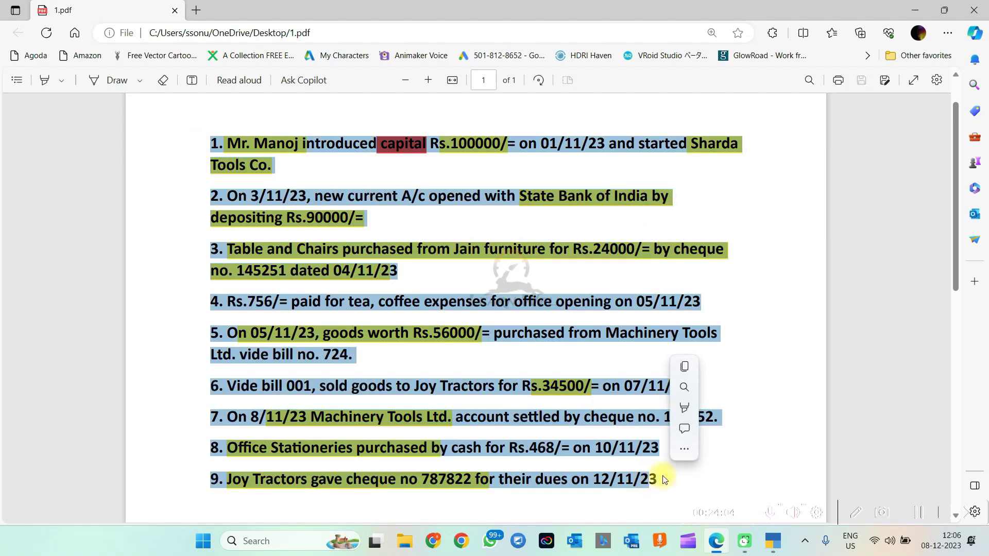
{"action": "left_click", "coordinate": [743, 254]}
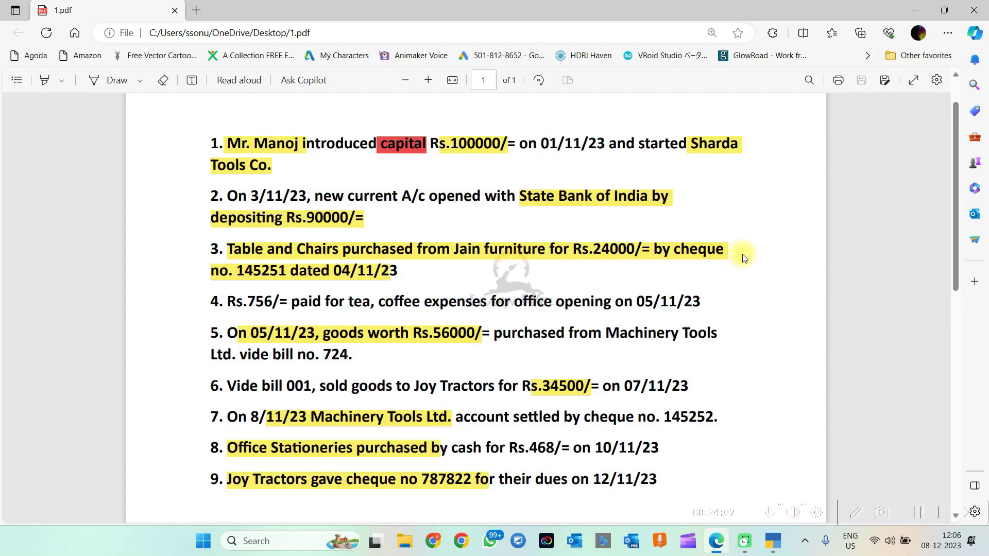